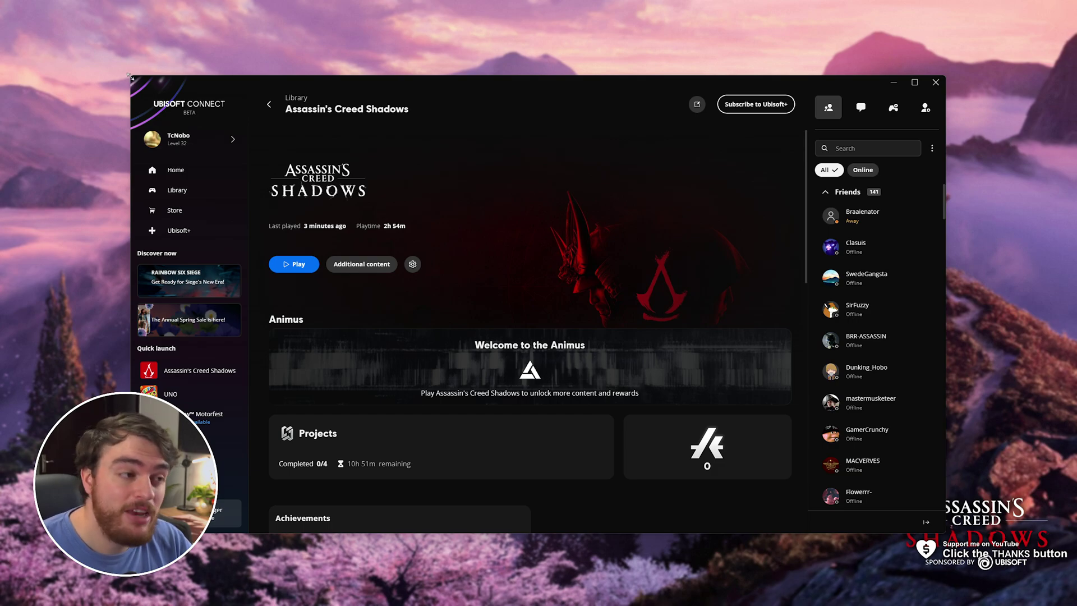
- Shrink the Ubisoft Connect window to a compact size over the Assassin's Creed Shadows page
drag(128, 79, 373, 144)
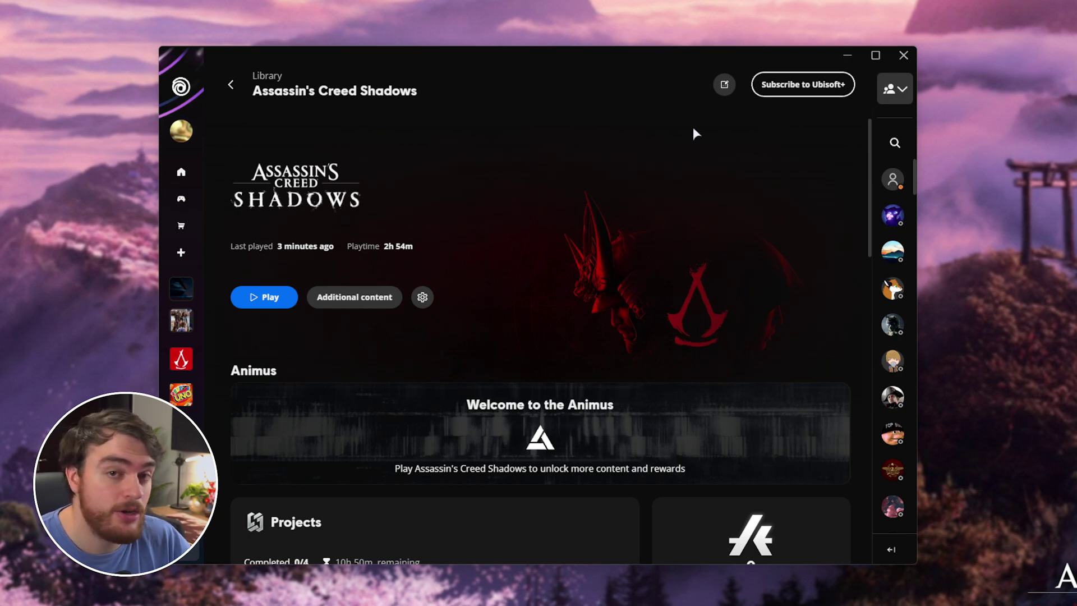
- Start Verify files on Assassin's Creed Shadows from the Ubisoft Connect library
click(231, 85)
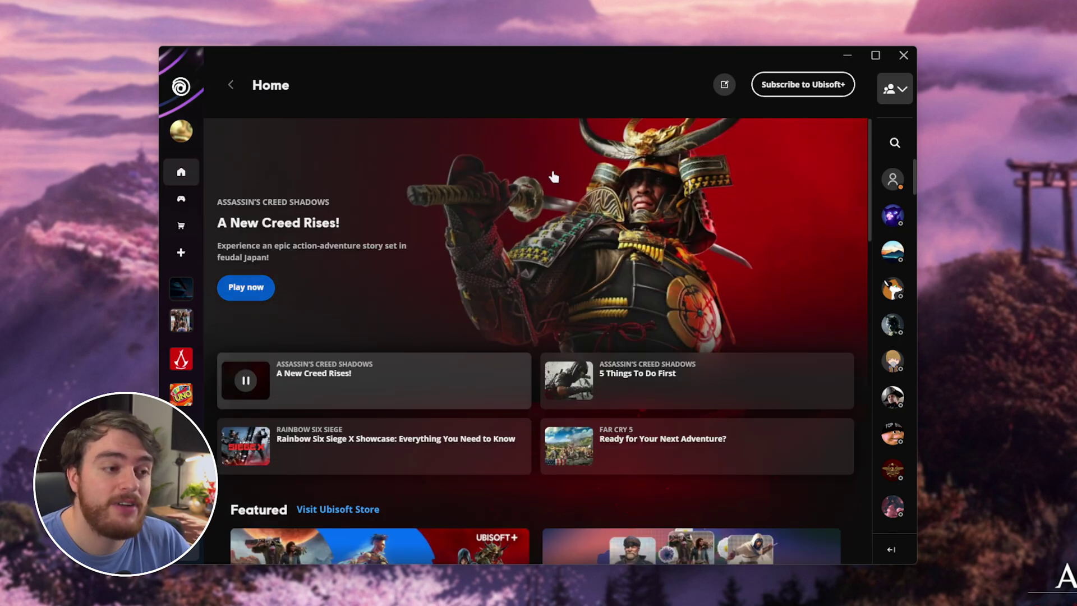
click(181, 199)
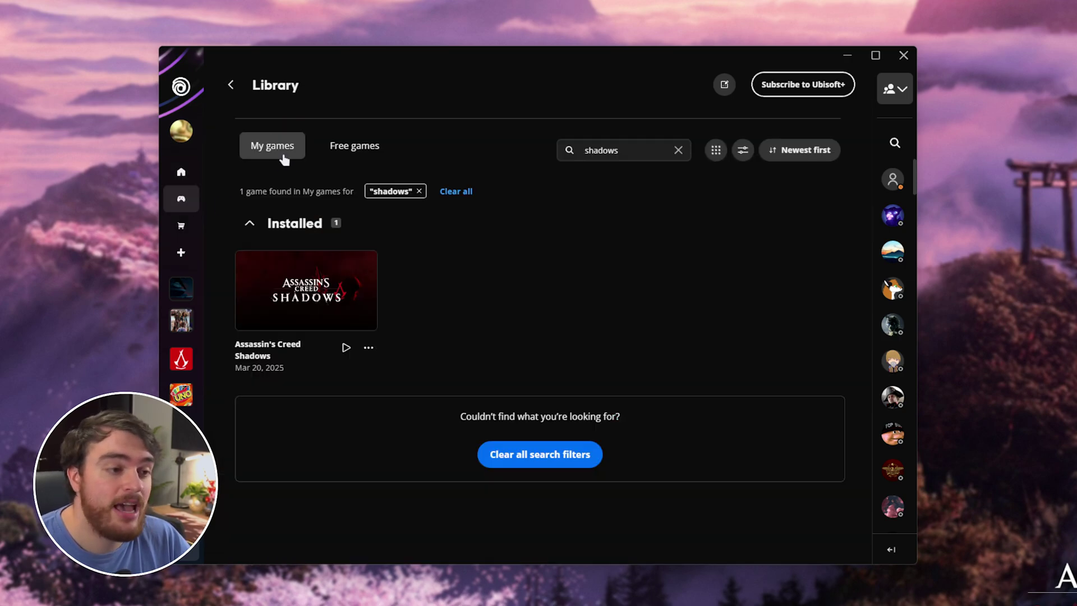
click(368, 349)
mouse_move(450, 487)
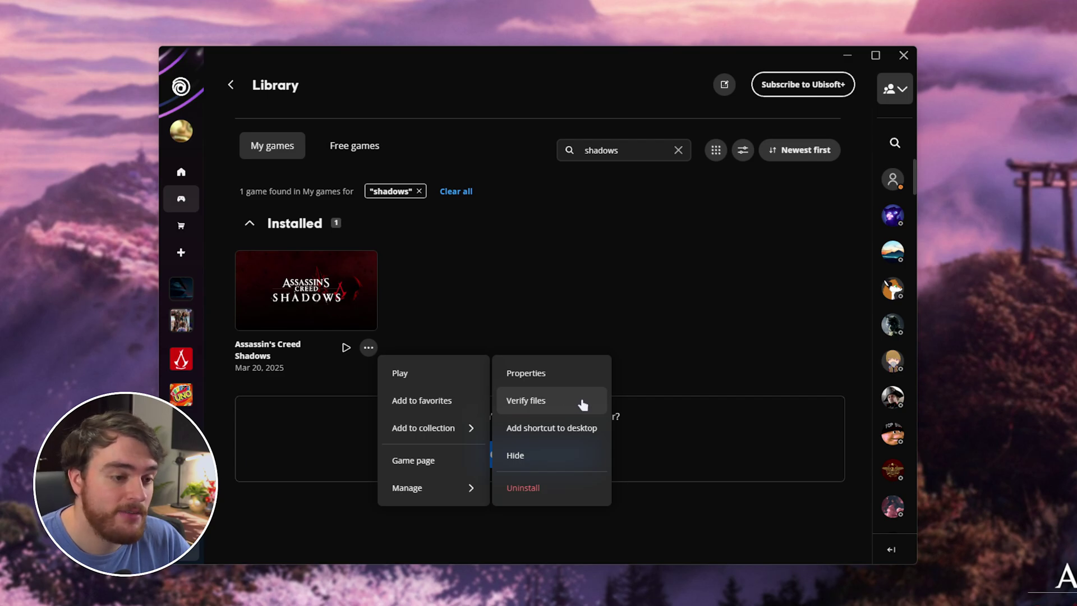
click(692, 369)
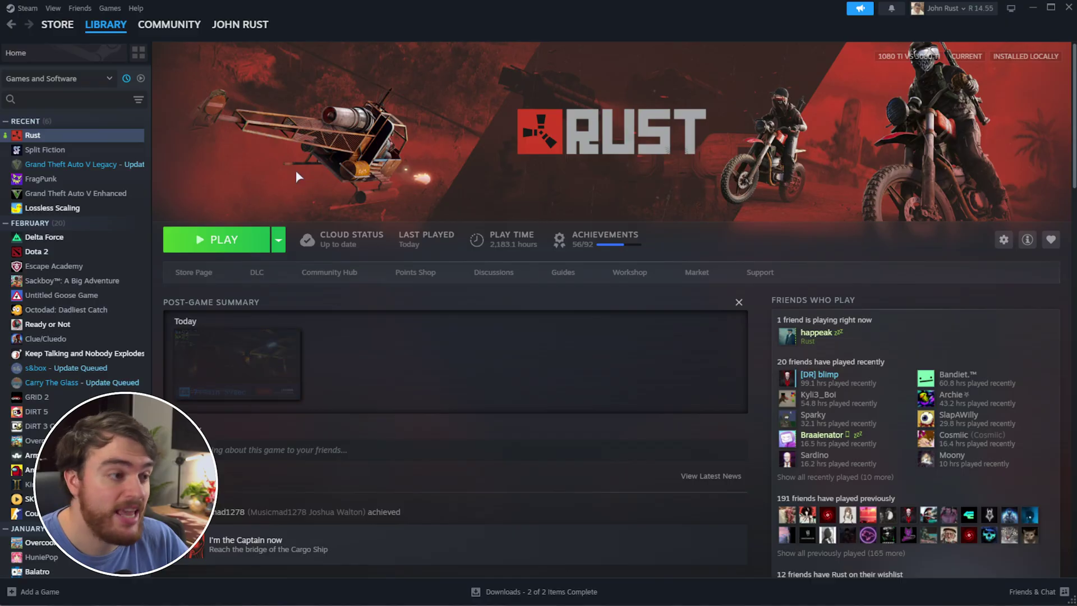
- Show the Installed Files page of Rust's Properties in Steam
right_click(110, 138)
click(137, 235)
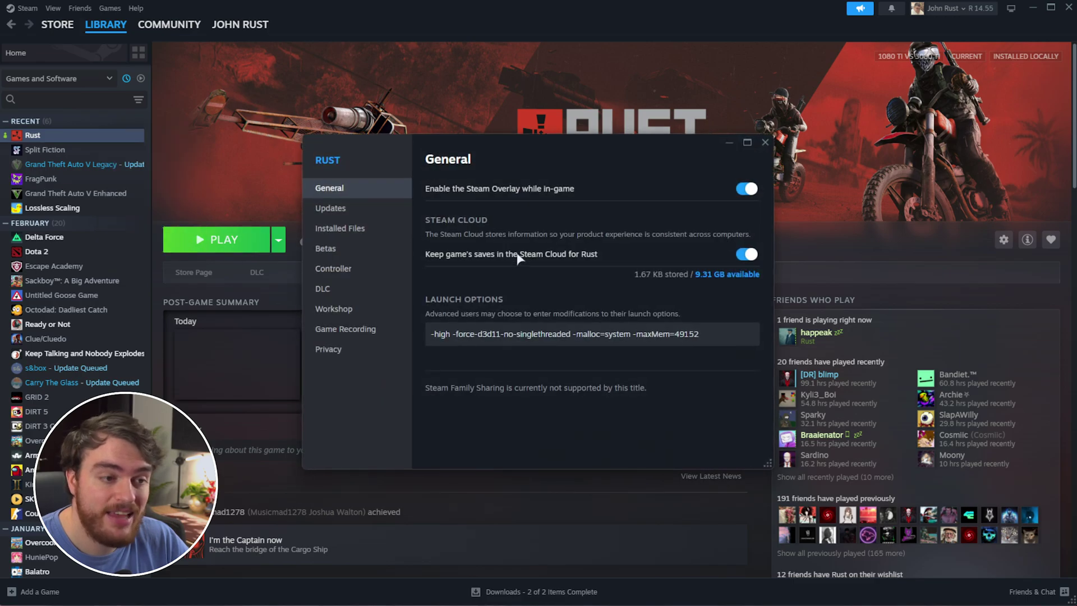
click(355, 229)
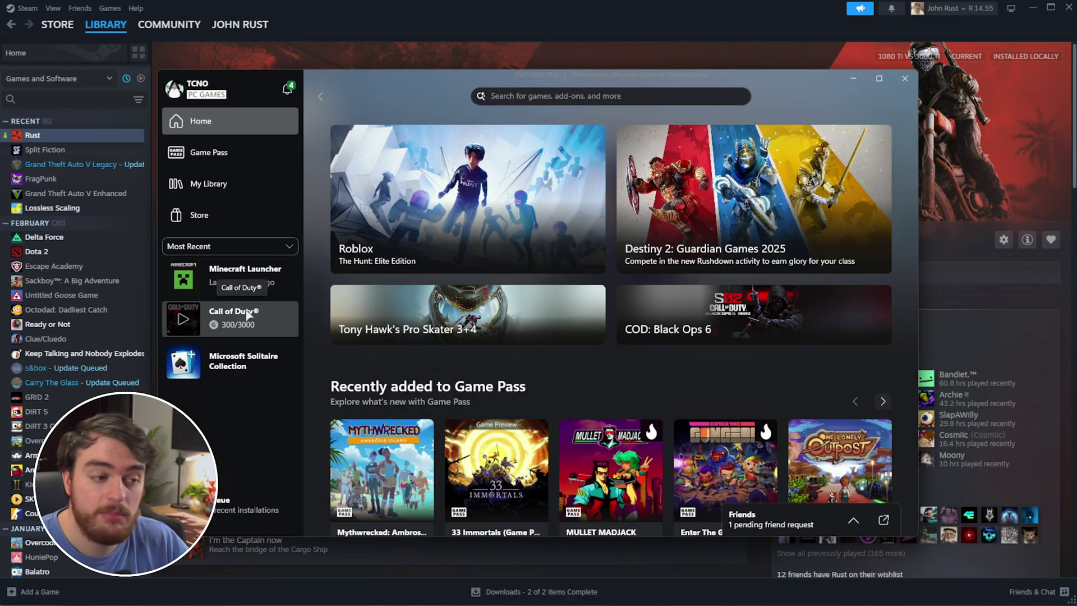
- View Call of Duty's Files tab with Verify and Repair, then close the Manage window
right_click(246, 314)
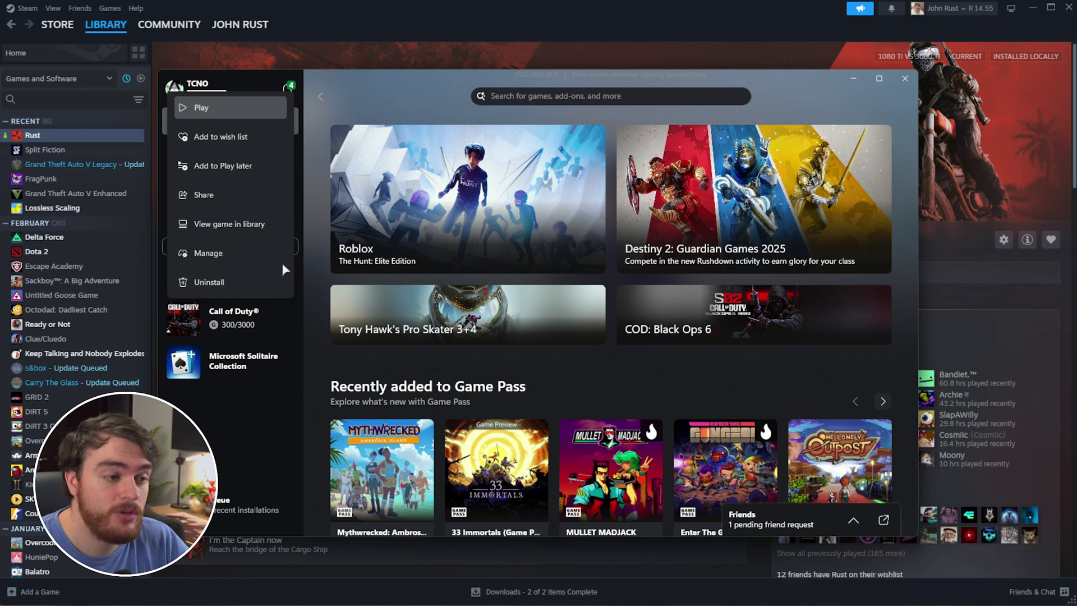
click(264, 253)
click(539, 180)
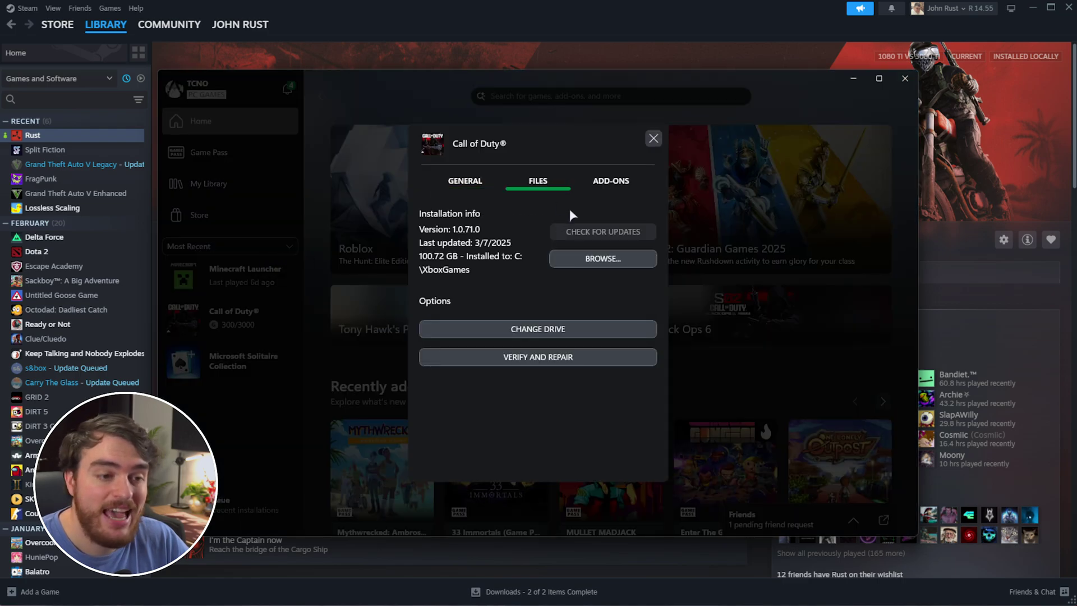
click(654, 138)
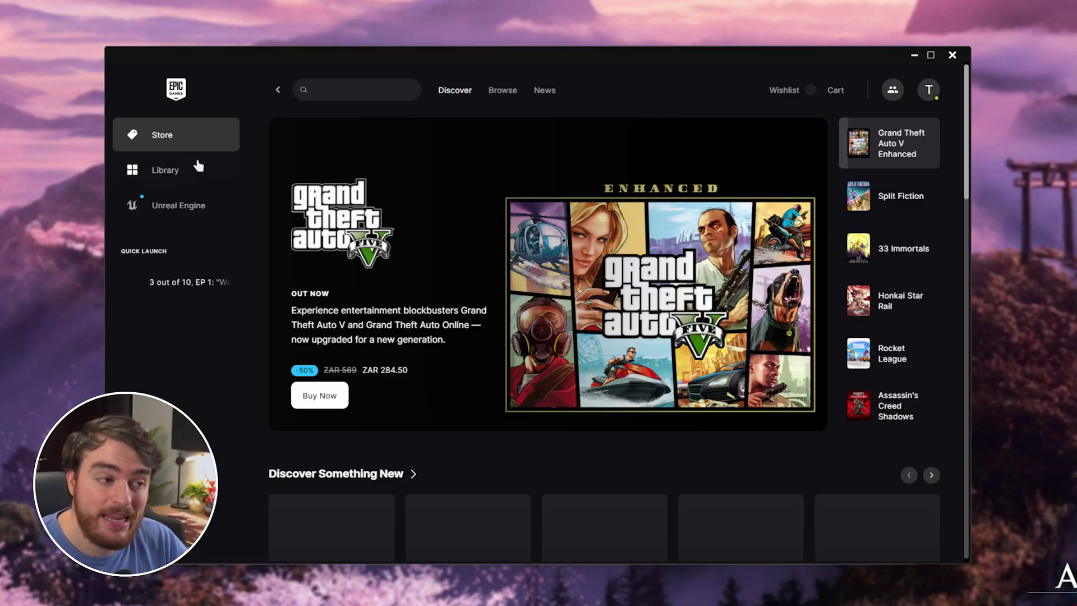
- Open the Manage settings for 3 out of 10 in the Epic Games library
click(199, 166)
scroll(346, 430, down, 3)
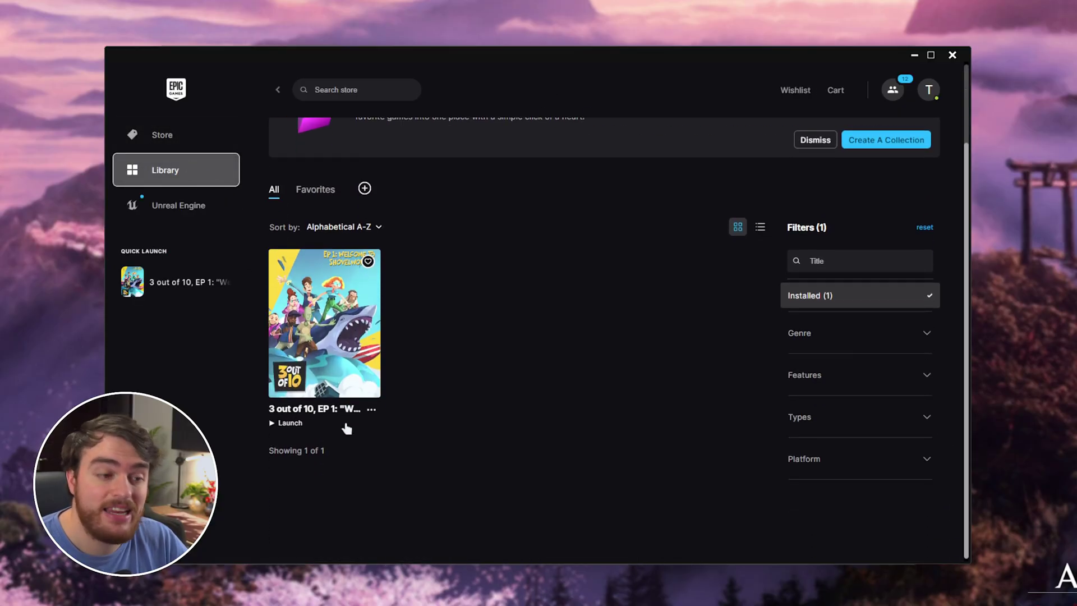
click(371, 409)
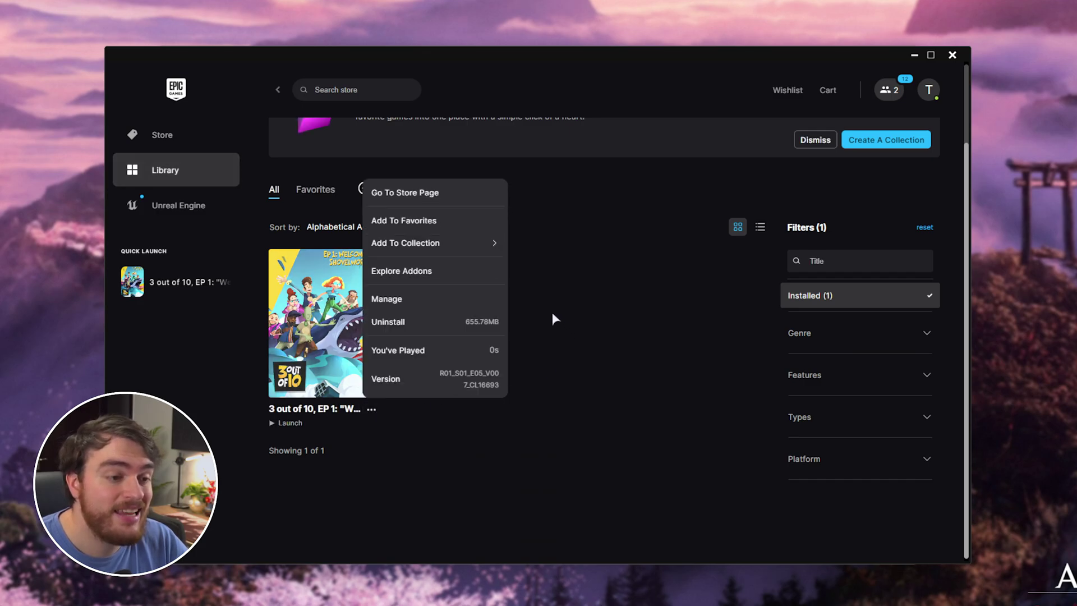
click(466, 298)
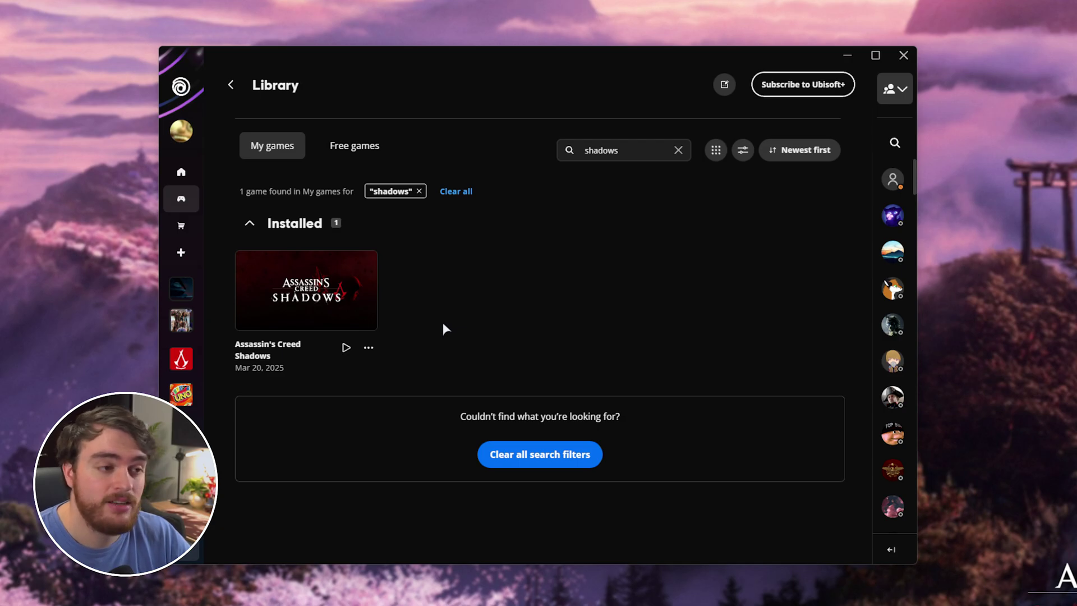
- Open Assassin's Creed Shadows' install folder from Properties > Installation and check ACShadows.exe and ACShadows_Plus.exe
click(368, 348)
mouse_move(444, 490)
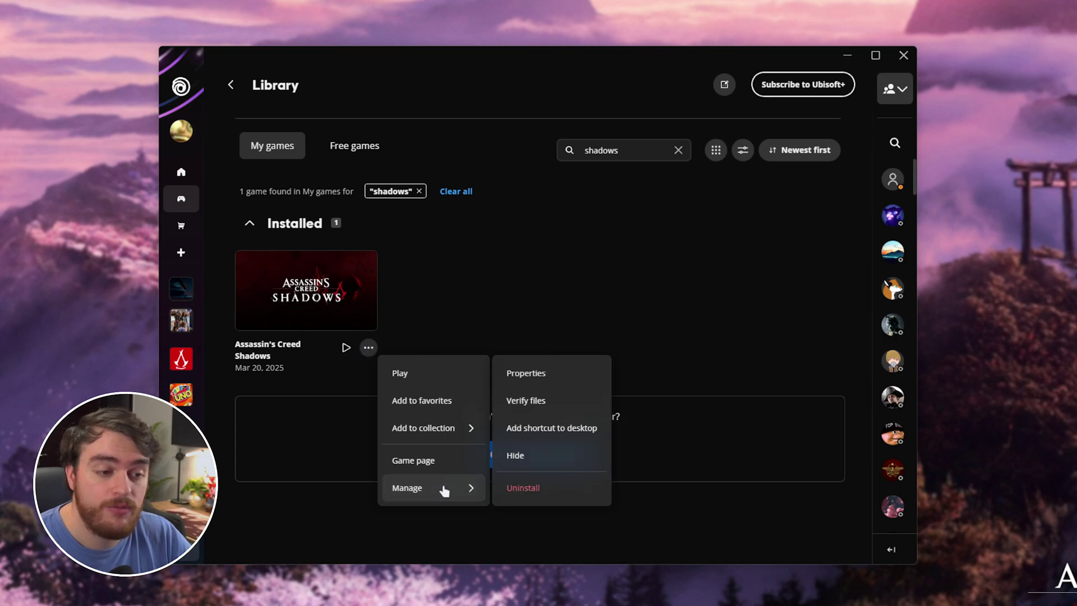
click(543, 371)
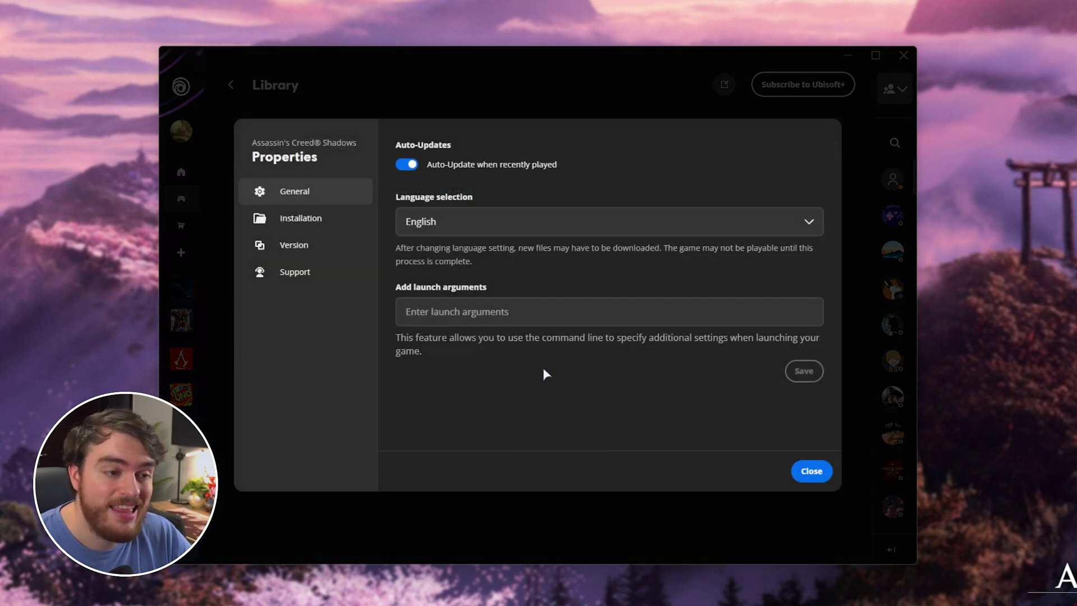
click(330, 223)
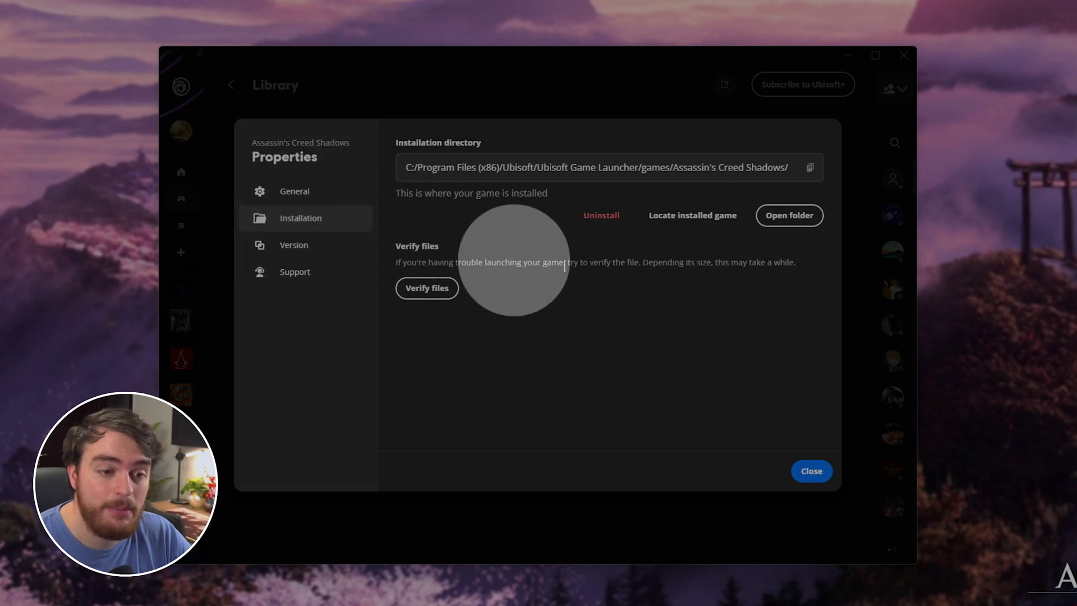
click(800, 216)
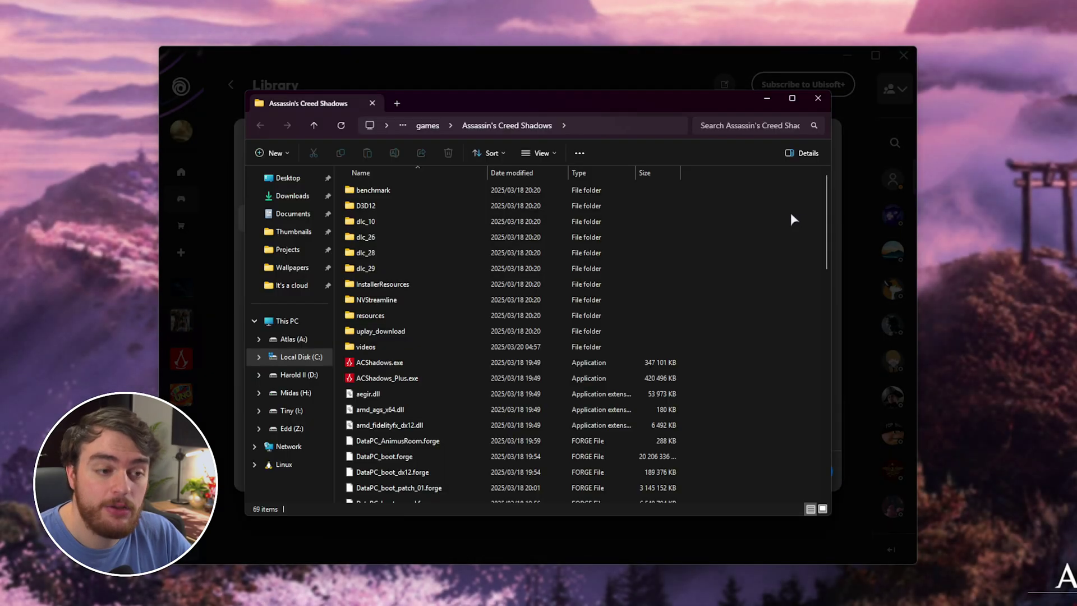
drag(689, 362, 635, 385)
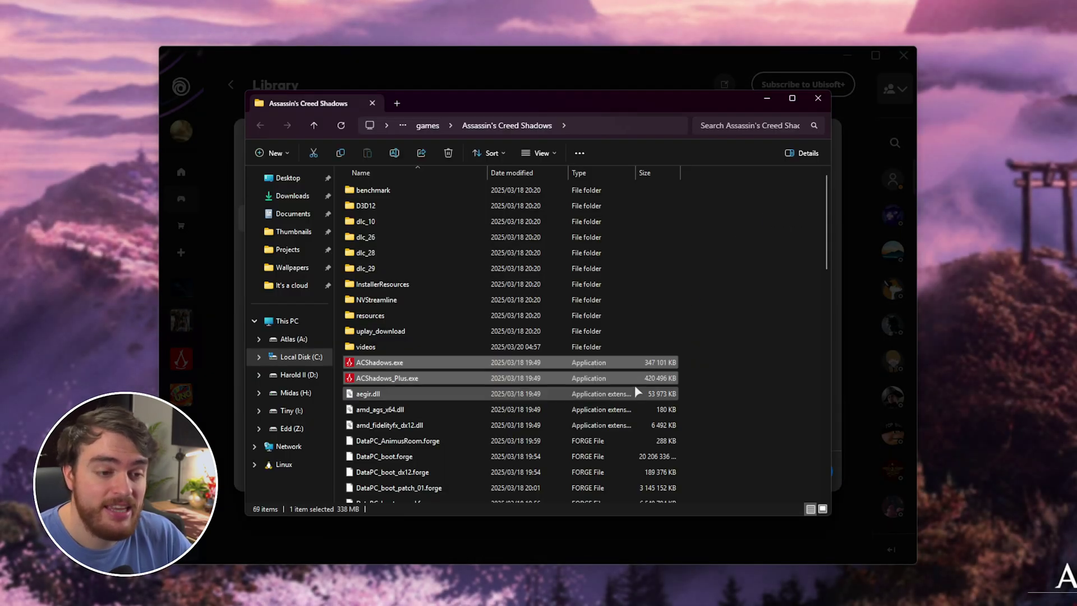
click(726, 376)
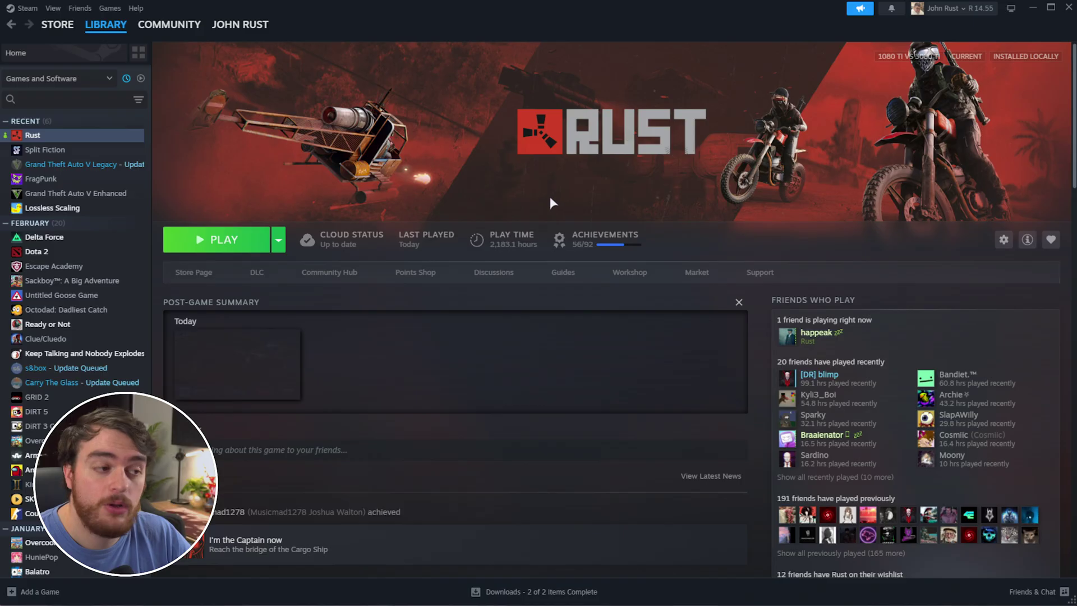
- Bring up Rust's options in Steam, then Call of Duty's installation files in Xbox
right_click(124, 136)
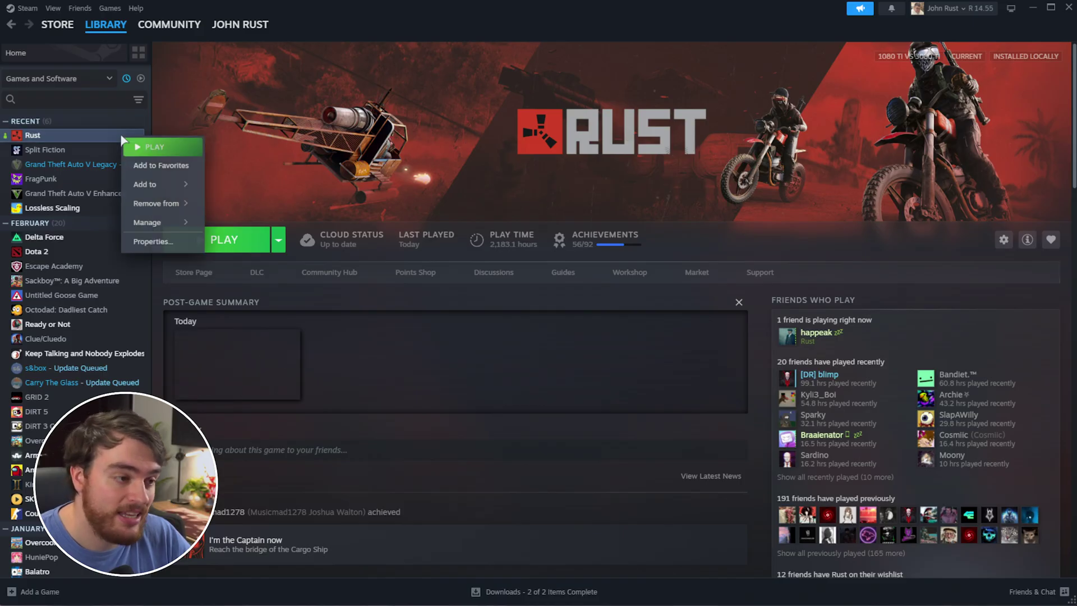
mouse_move(169, 203)
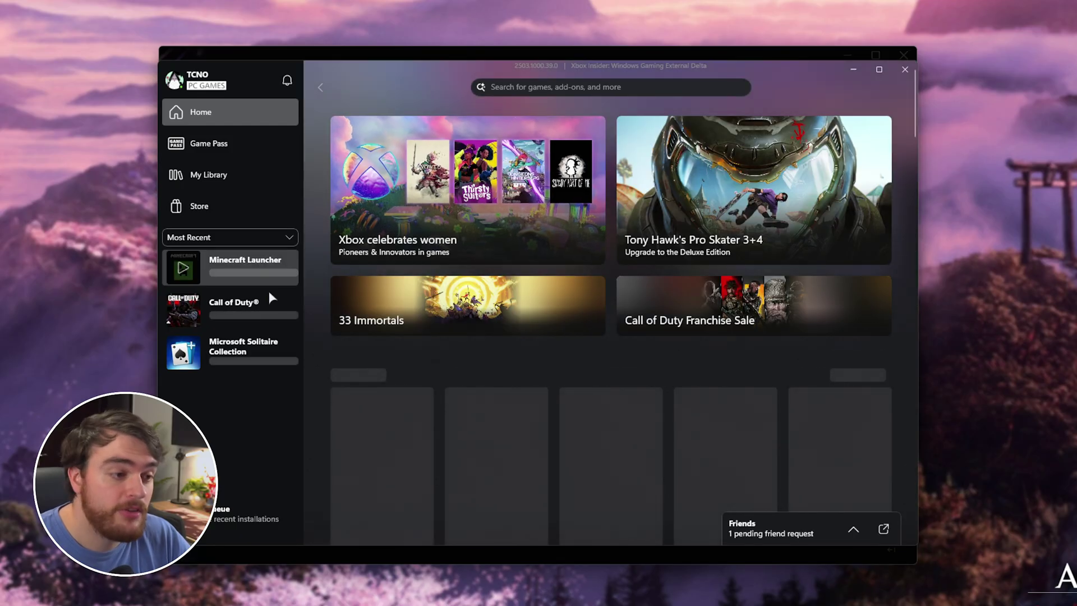
right_click(258, 305)
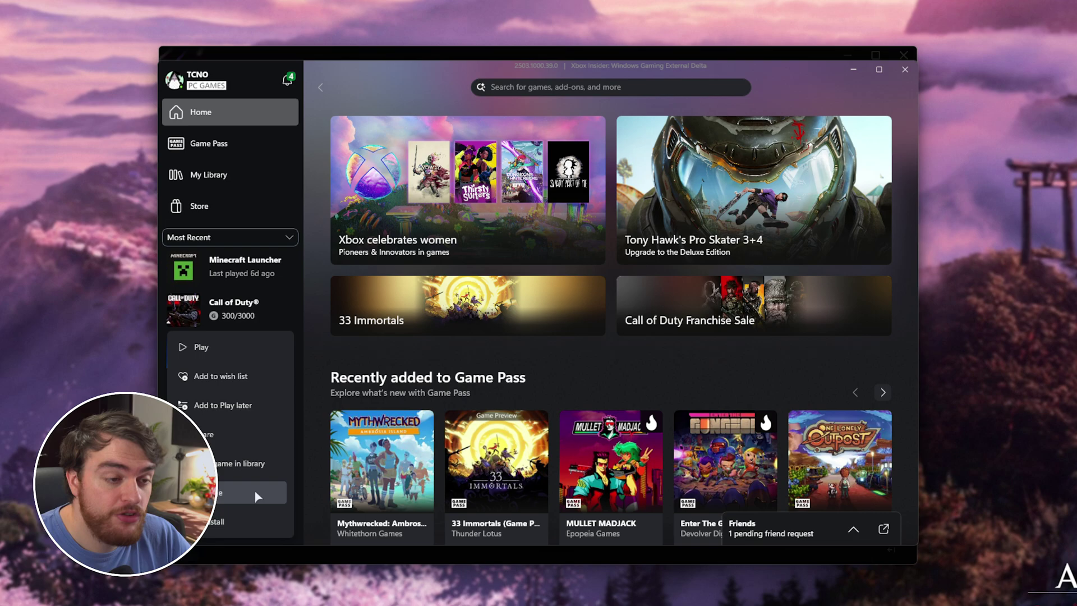
click(254, 489)
click(539, 181)
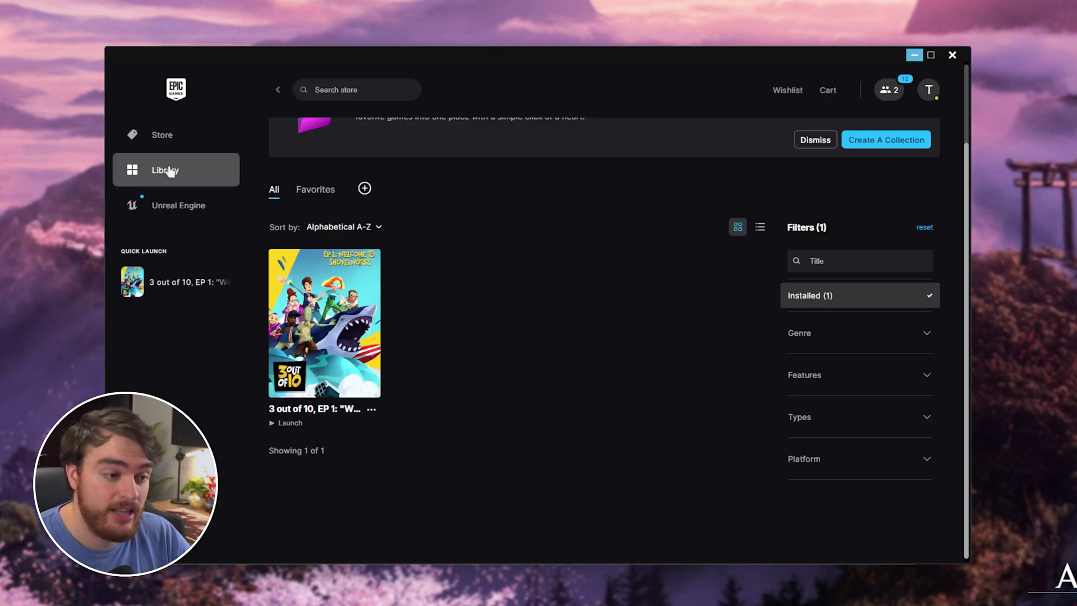
- Open the Manage window for 3 out of 10 from its game card
click(371, 409)
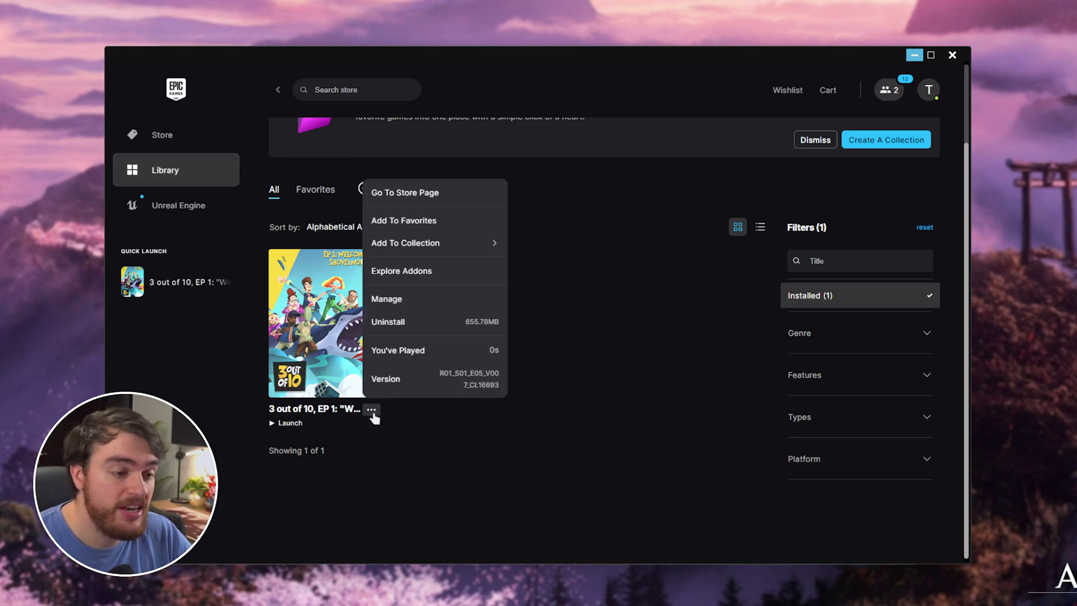
click(433, 303)
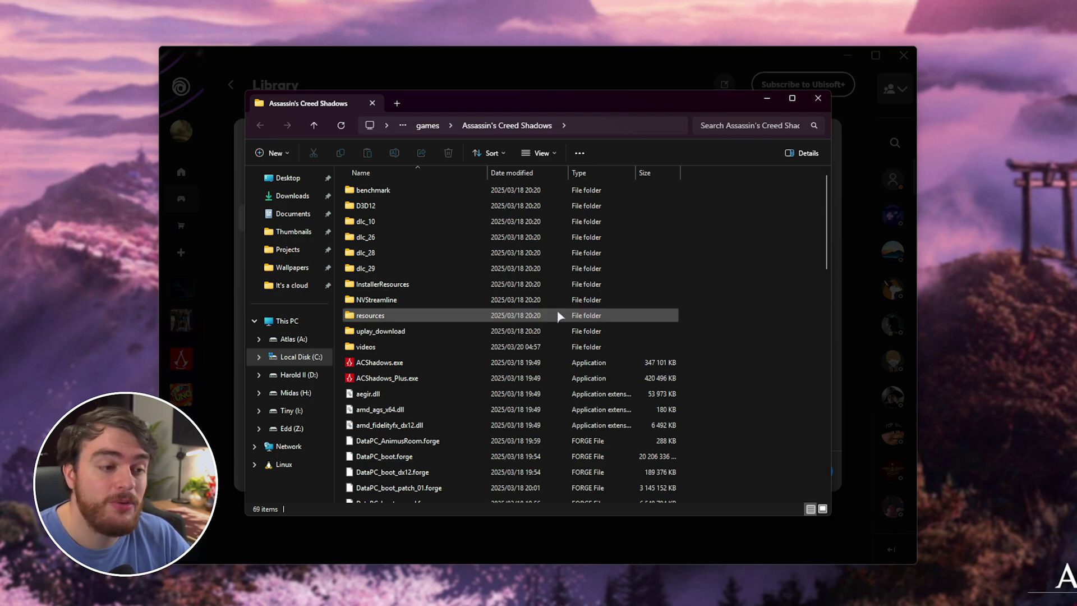
- Run VC_redist.x64.exe from InstallerResources\VCRedist and close the already-installed Setup Failed message
double_click(461, 287)
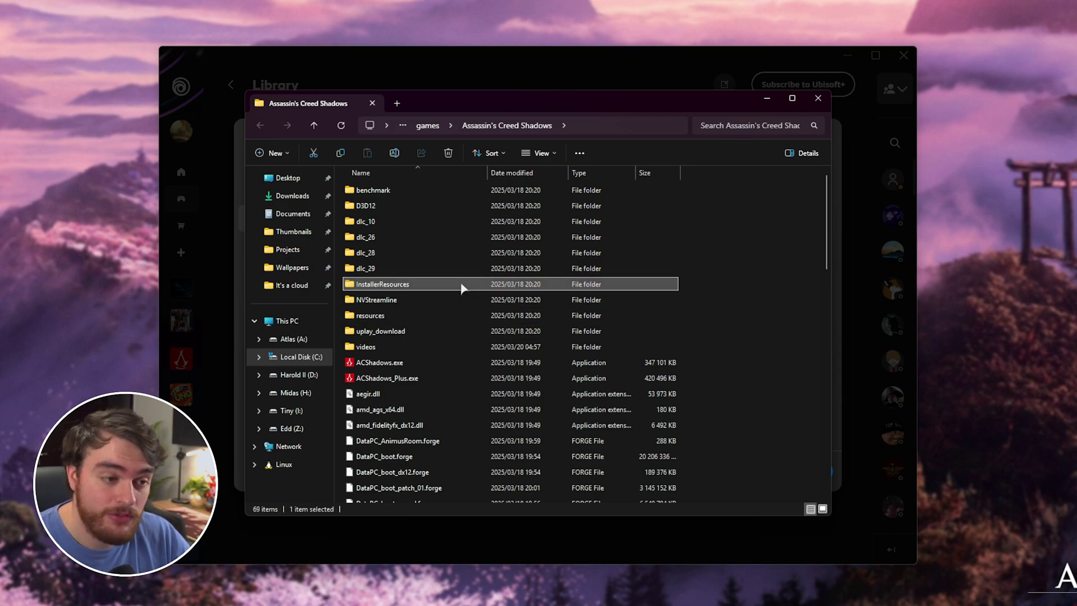
double_click(463, 195)
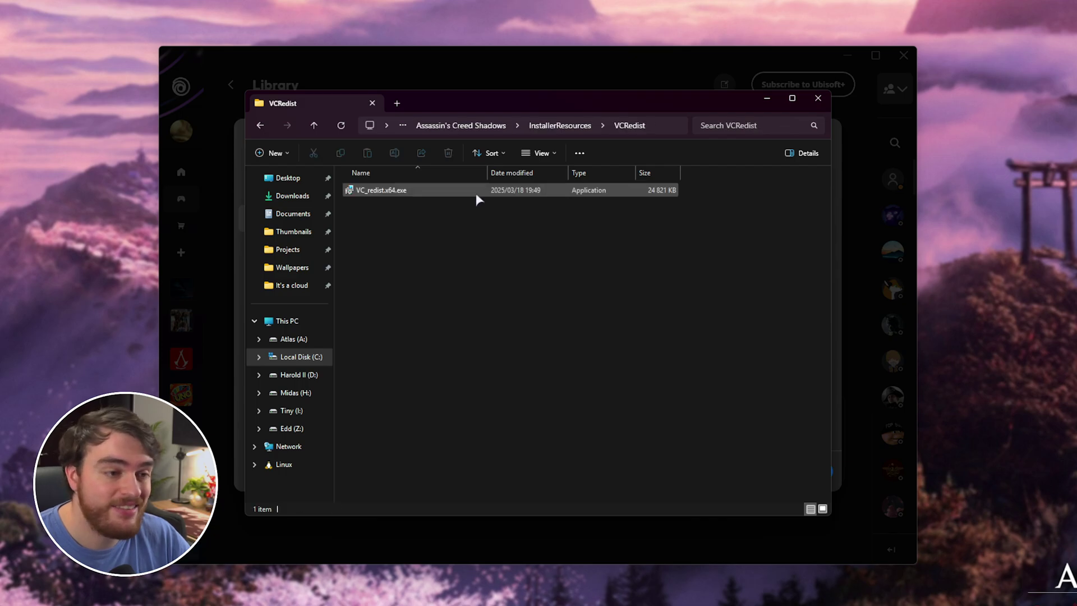
click(421, 193)
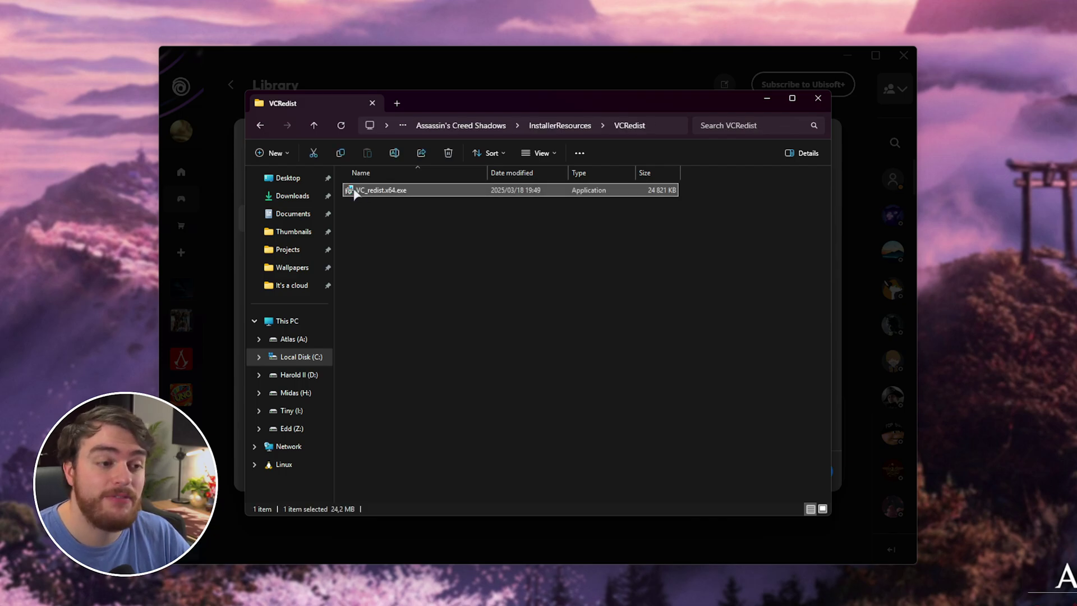
double_click(418, 197)
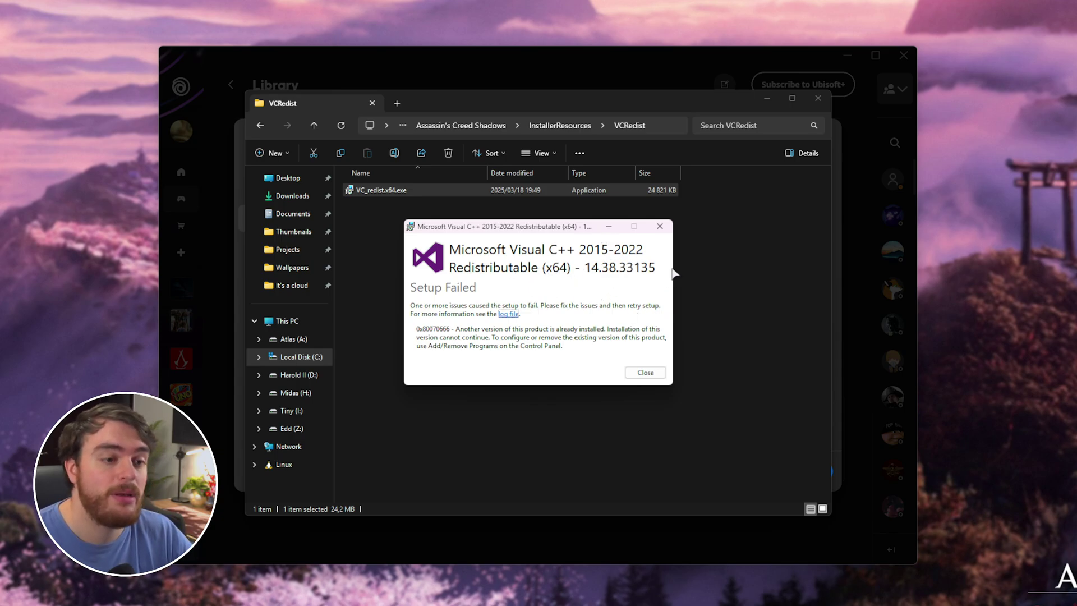
click(660, 227)
- Go back to the Assassin's Creed Shadows folder and clear the selection
click(469, 127)
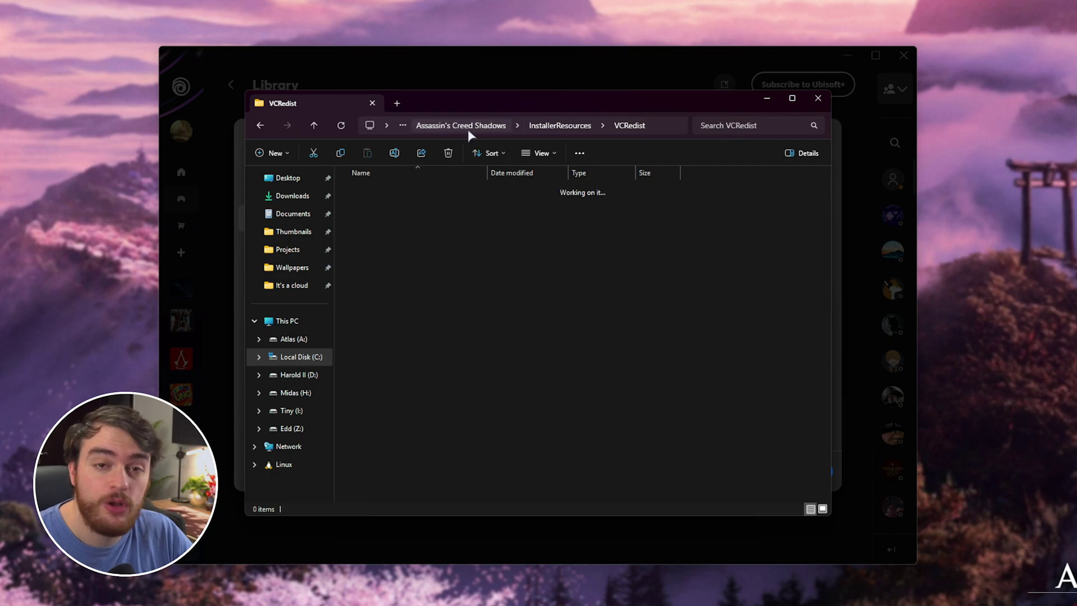
click(739, 276)
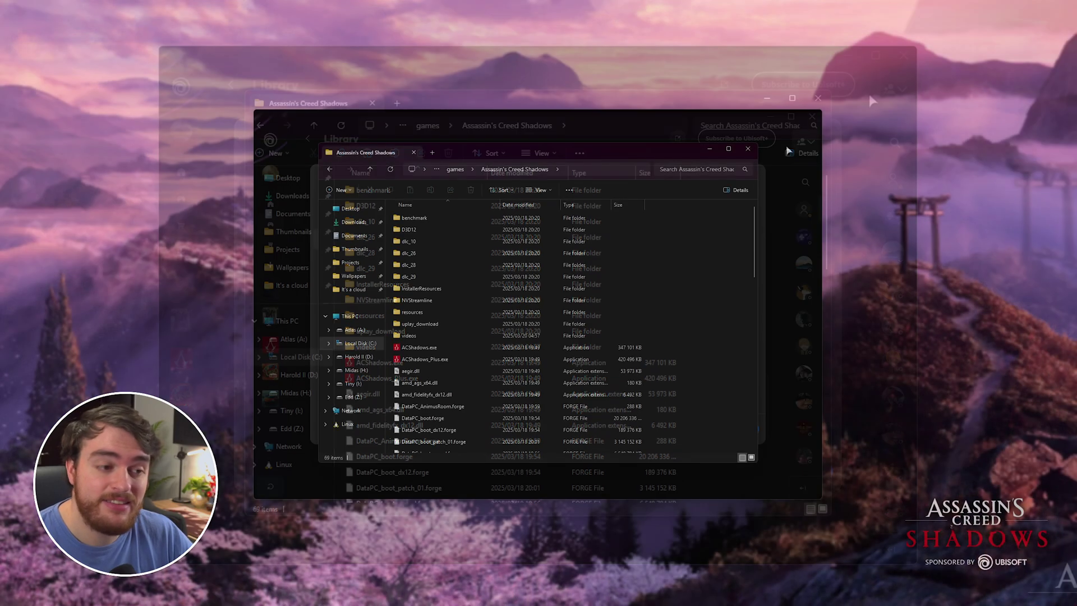
- Launch Settings, go to Privacy & security, and open the Windows Security app
key(super)
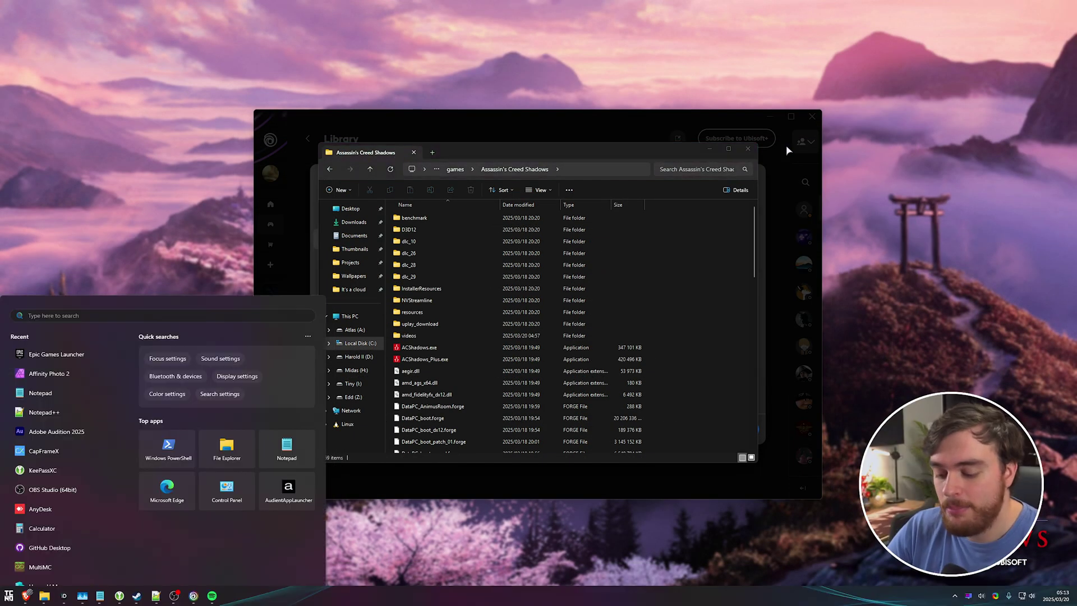
text(settings)
key(Return)
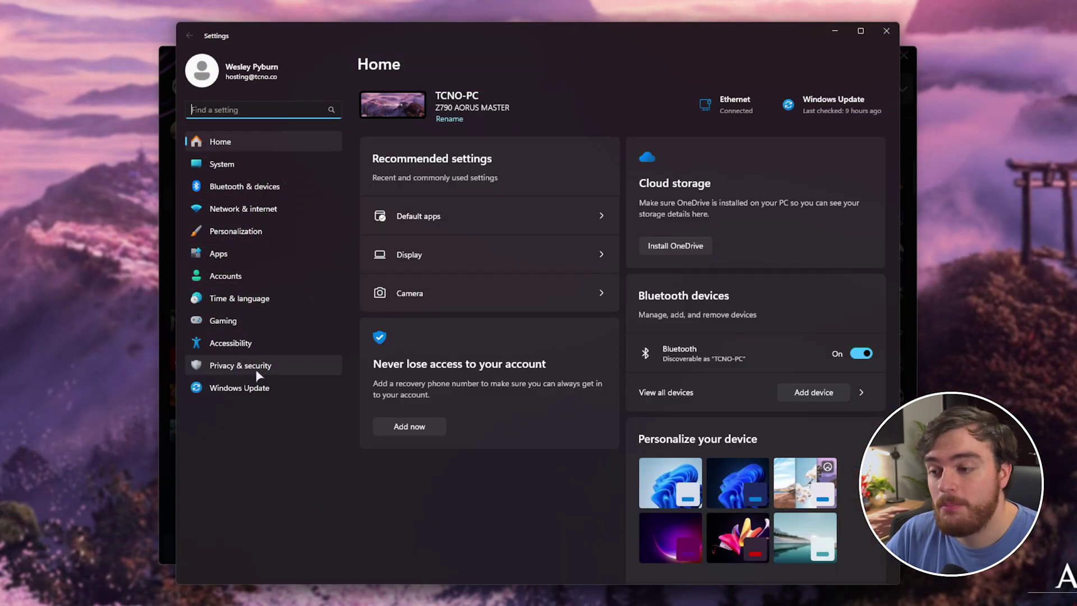
click(257, 372)
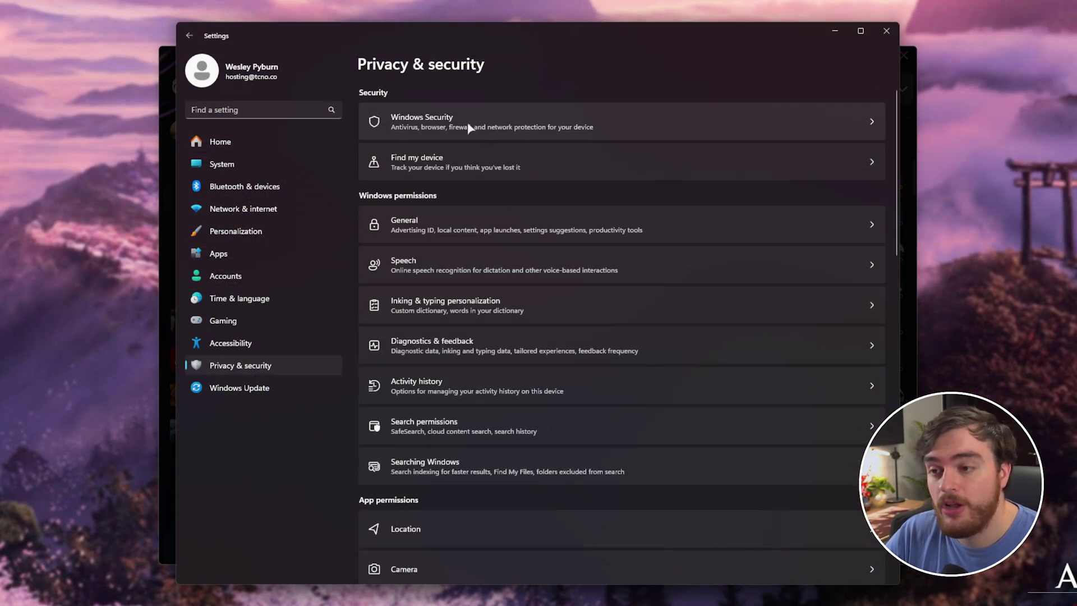
click(467, 125)
click(429, 121)
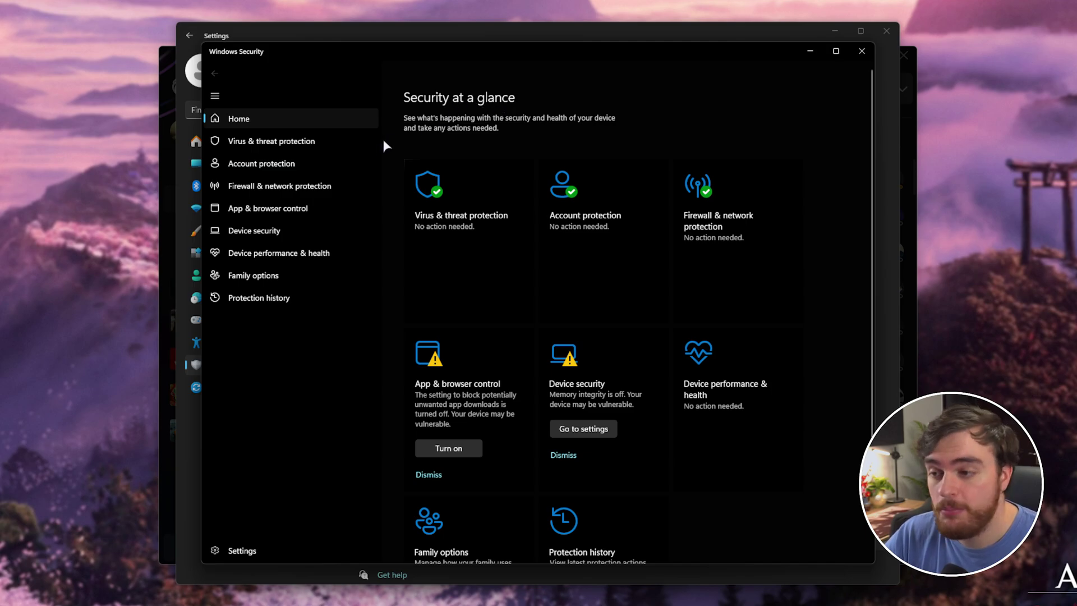
- Check Virus & threat protection: ESET Security on, Microsoft Defender periodic scanning Off
click(495, 244)
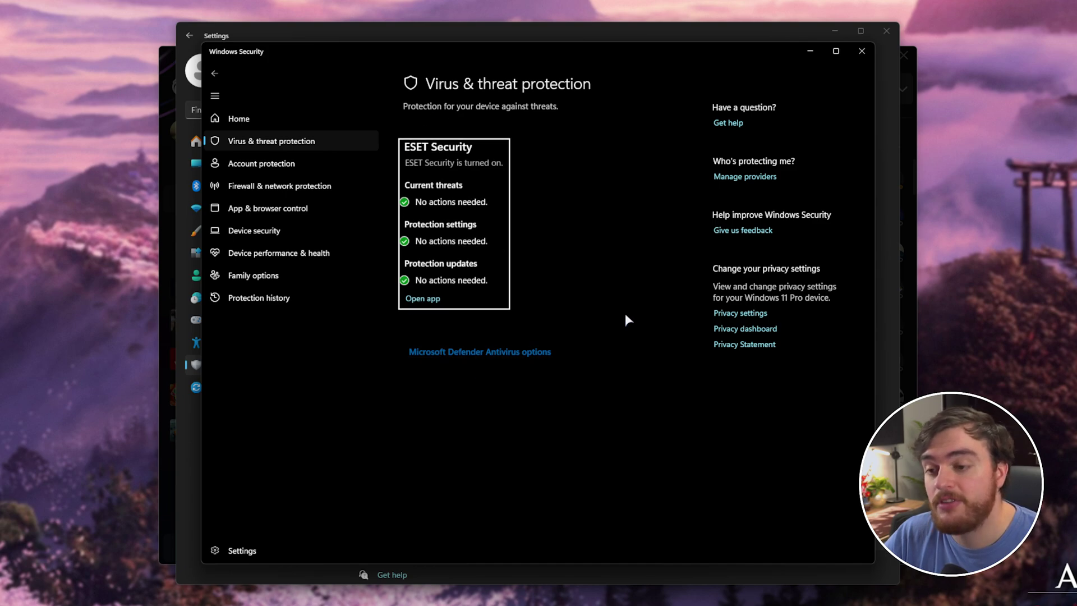
click(479, 352)
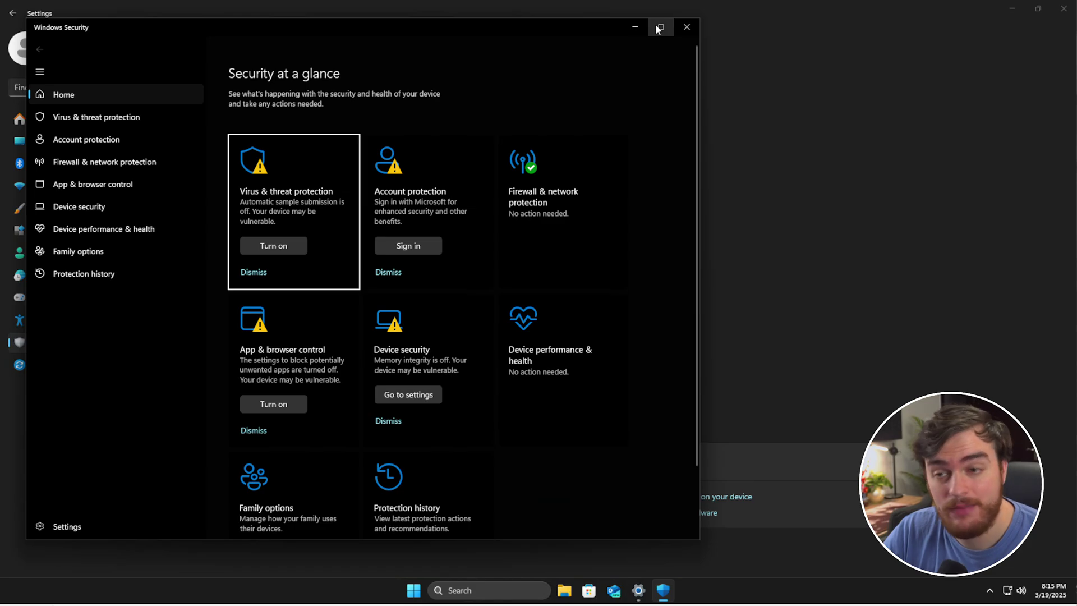
- Maximize Windows Security and switch Controlled folder access On under ransomware protection
click(657, 28)
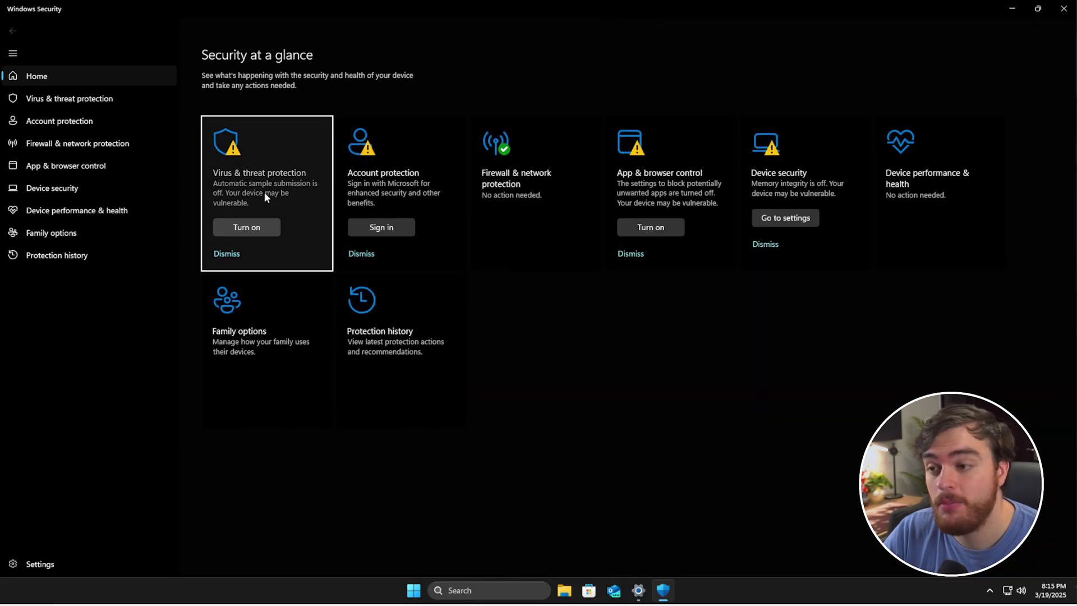
click(264, 192)
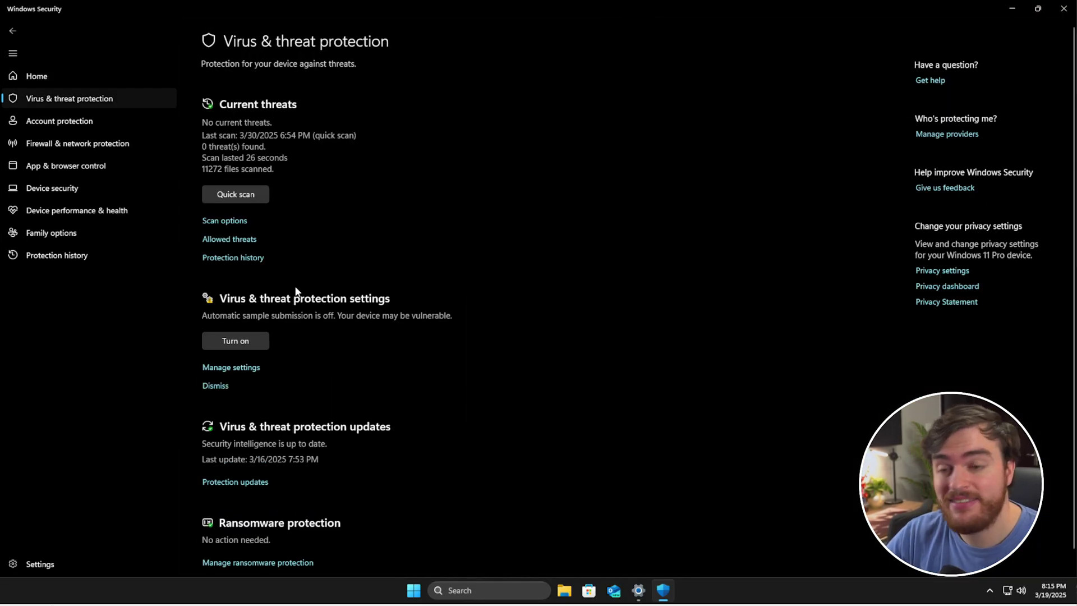
scroll(294, 326, down, 1)
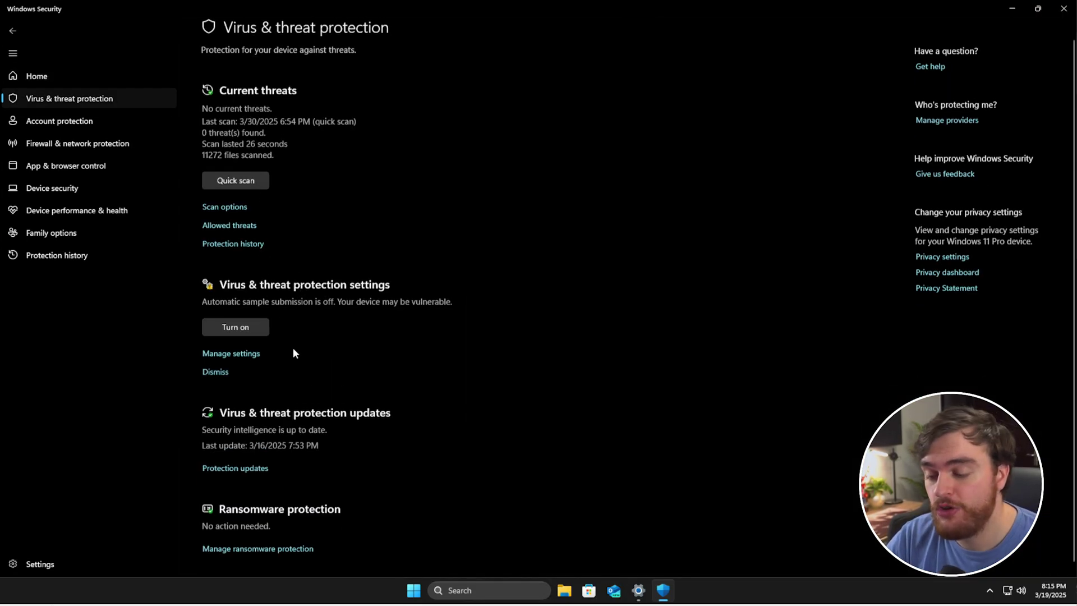
click(269, 541)
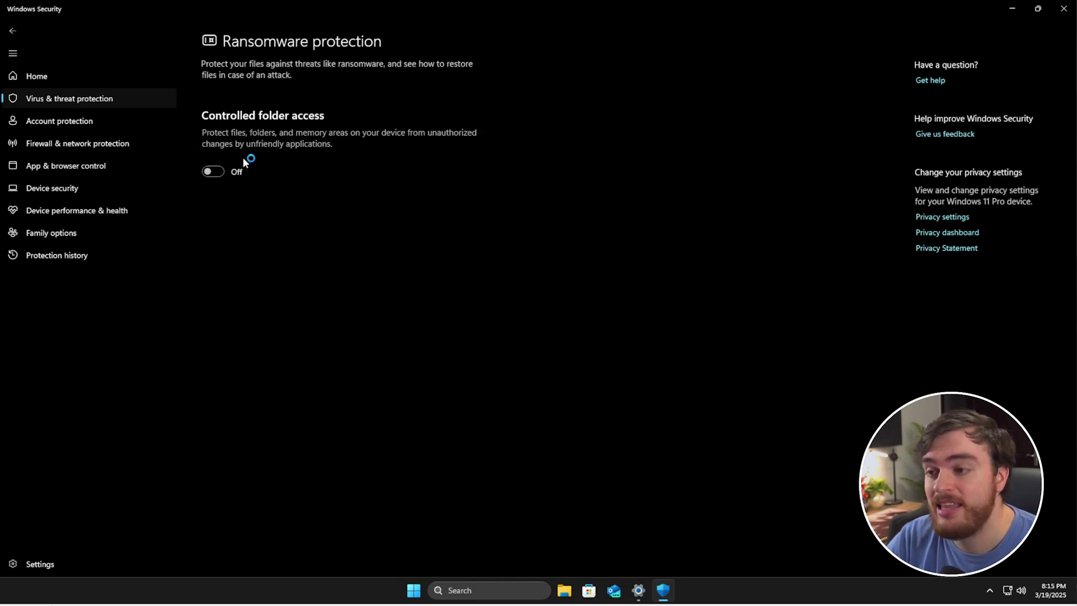
click(221, 168)
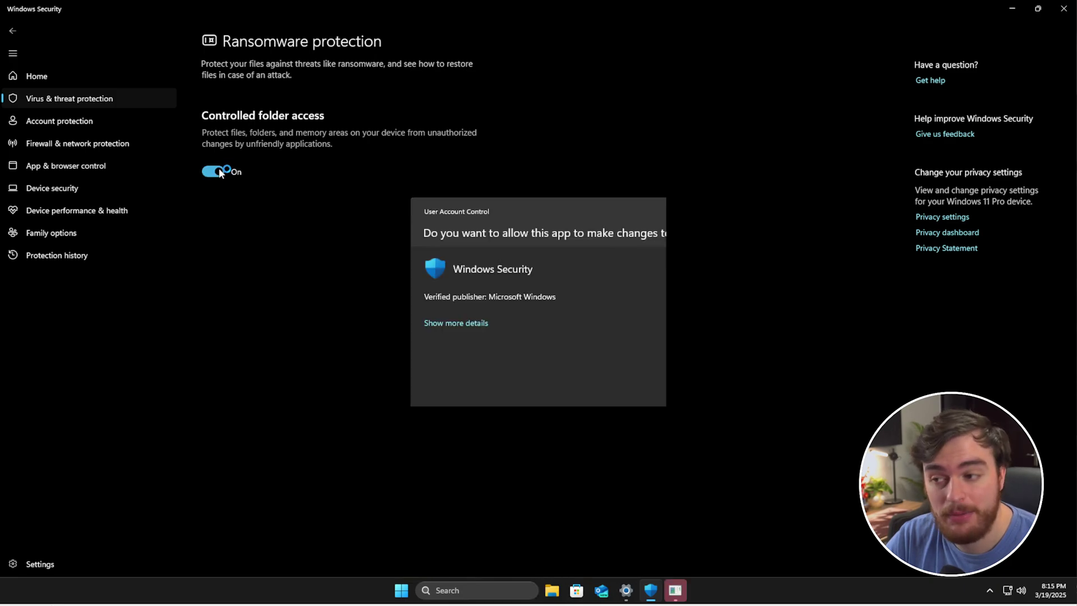
key(Return)
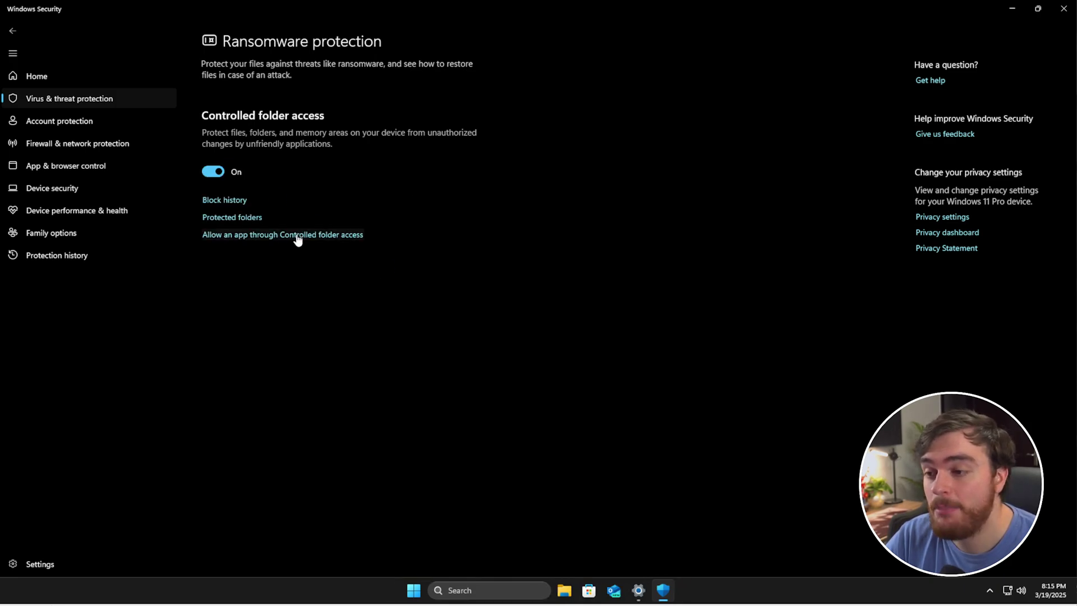
- Open Allow an app through Controlled folder access and browse all apps, closing the picker unused
click(298, 235)
key(Return)
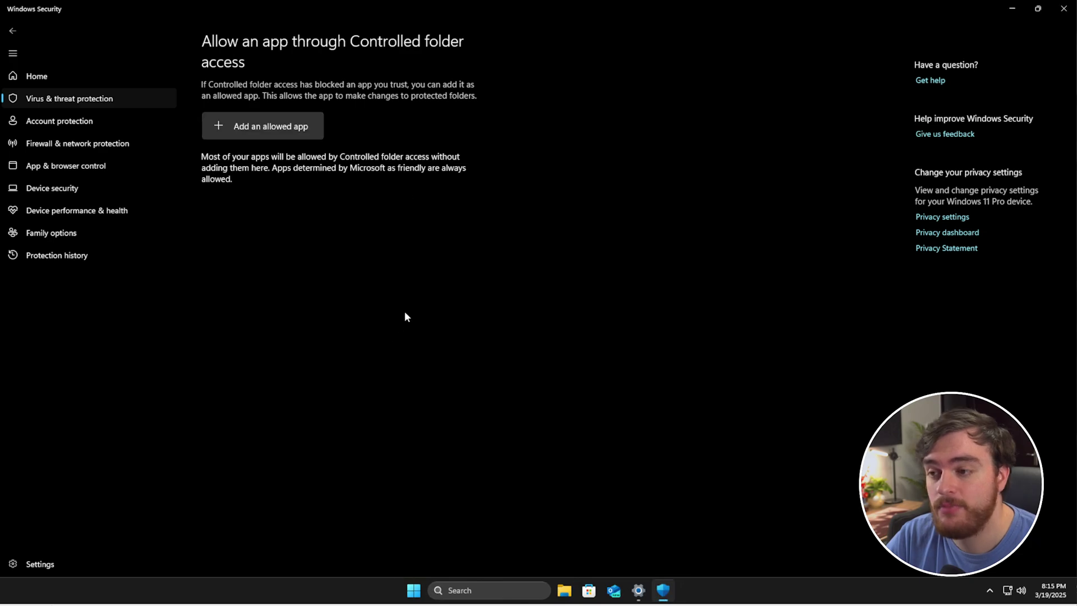
click(269, 130)
click(275, 167)
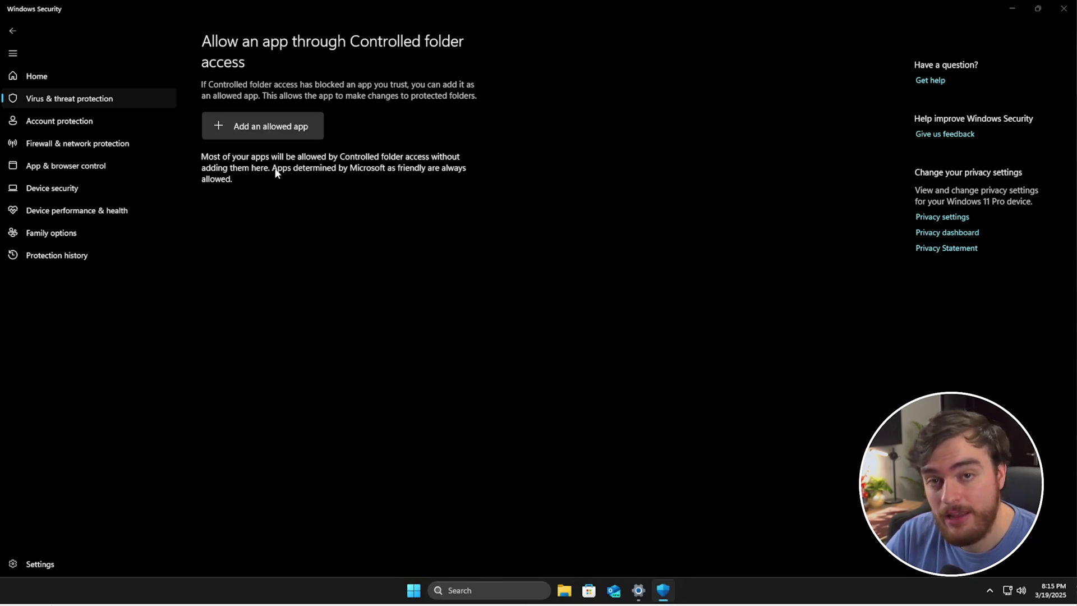
click(502, 279)
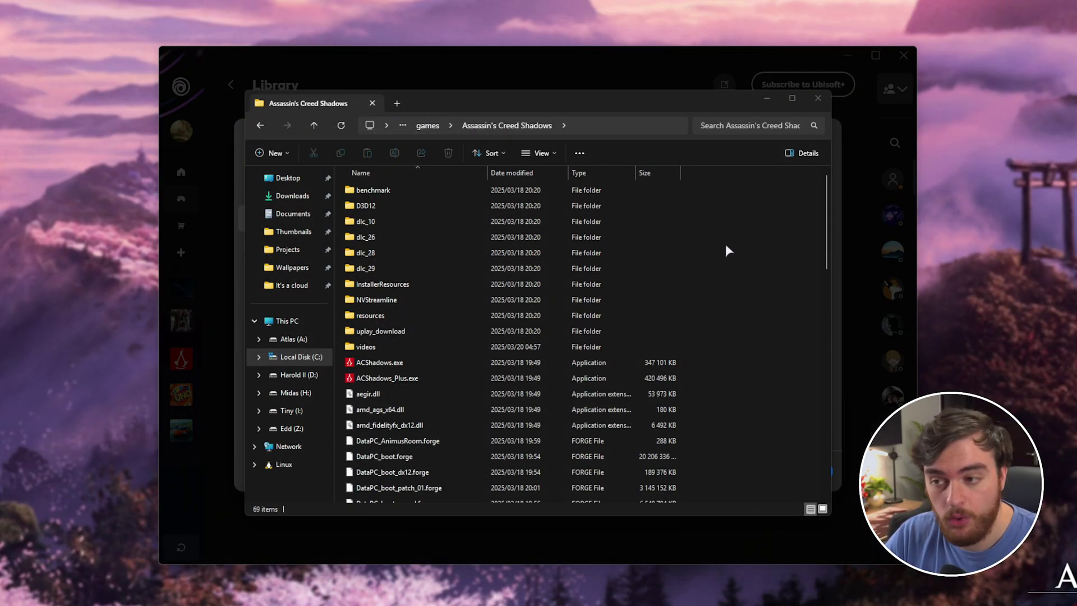
mouse_move(717, 106)
mouse_down()
mouse_move(714, 292)
mouse_move(709, 88)
mouse_move(704, 99)
mouse_up()
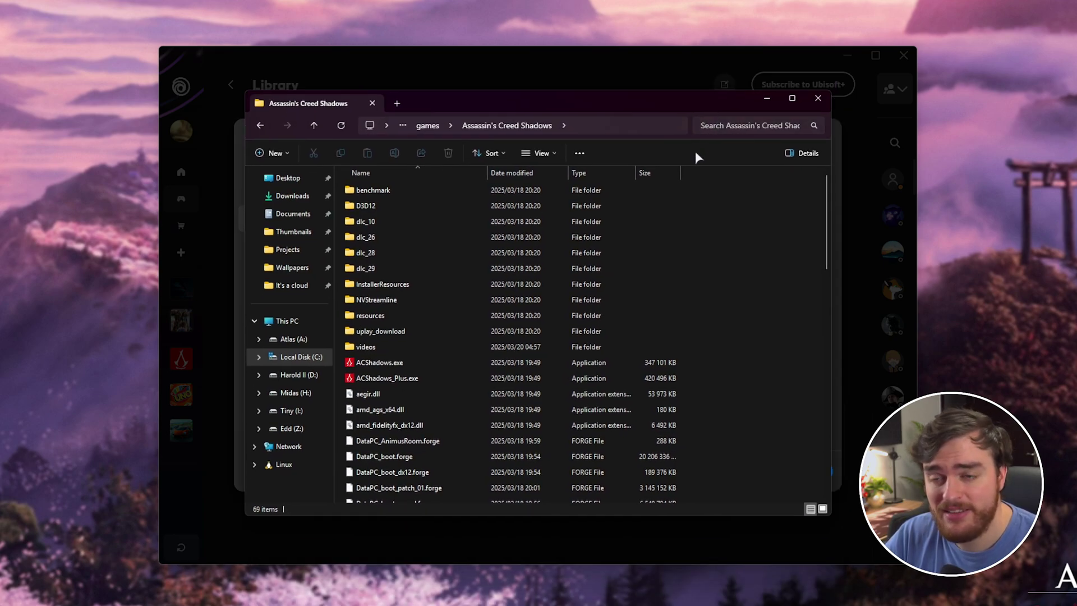
click(508, 365)
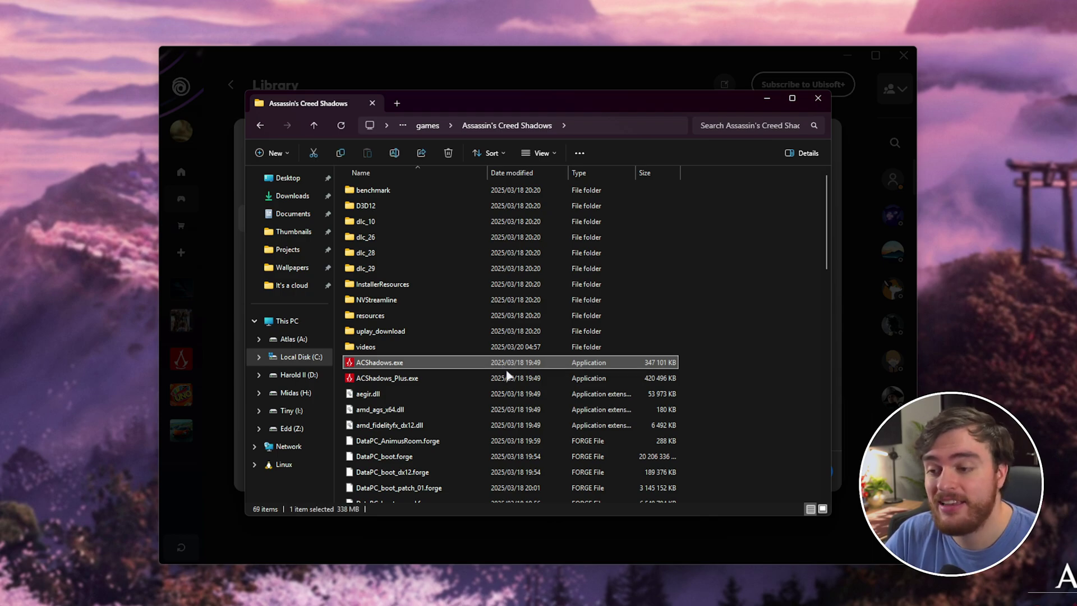
click(502, 382)
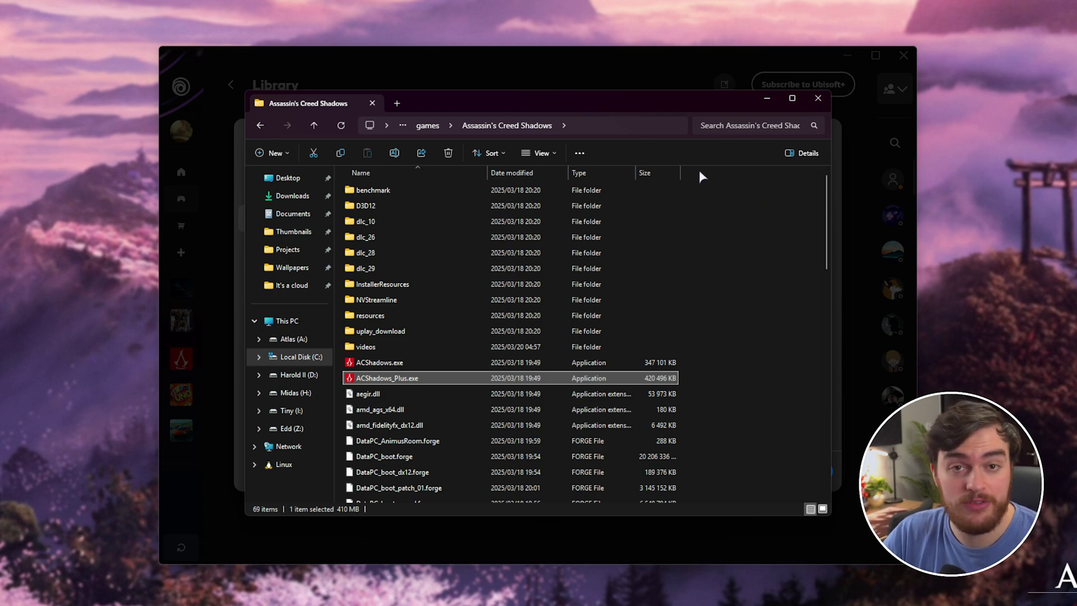
key(ctrl+a)
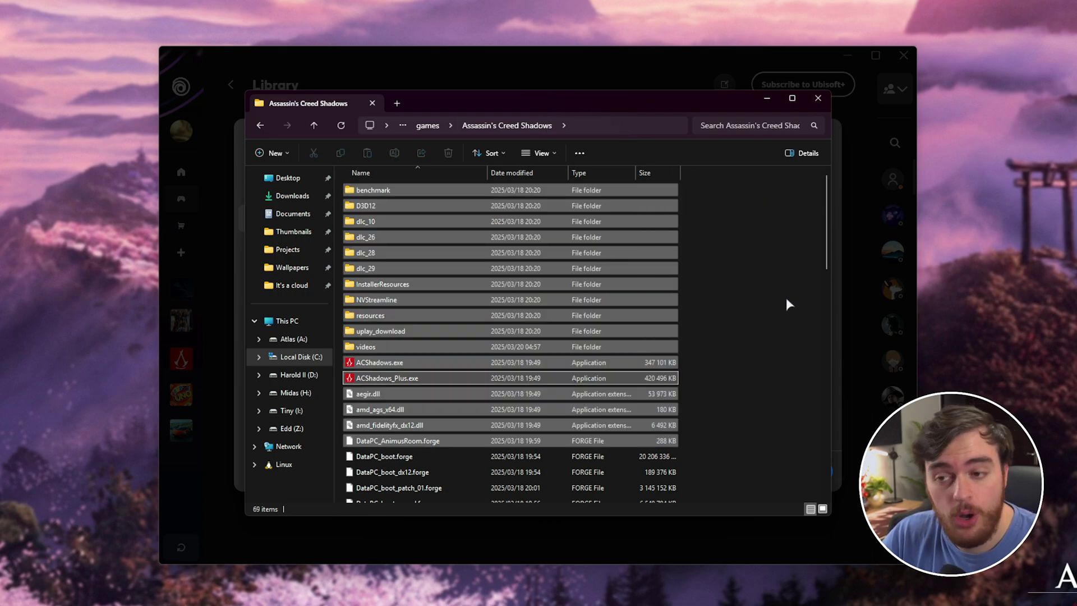
click(785, 320)
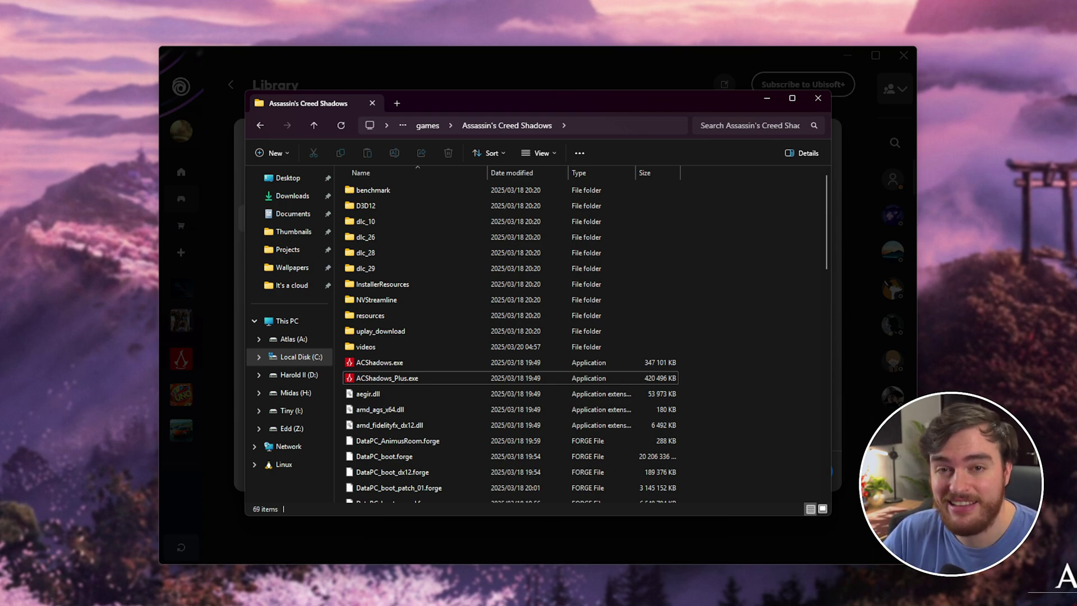
drag(763, 393, 705, 247)
click(738, 353)
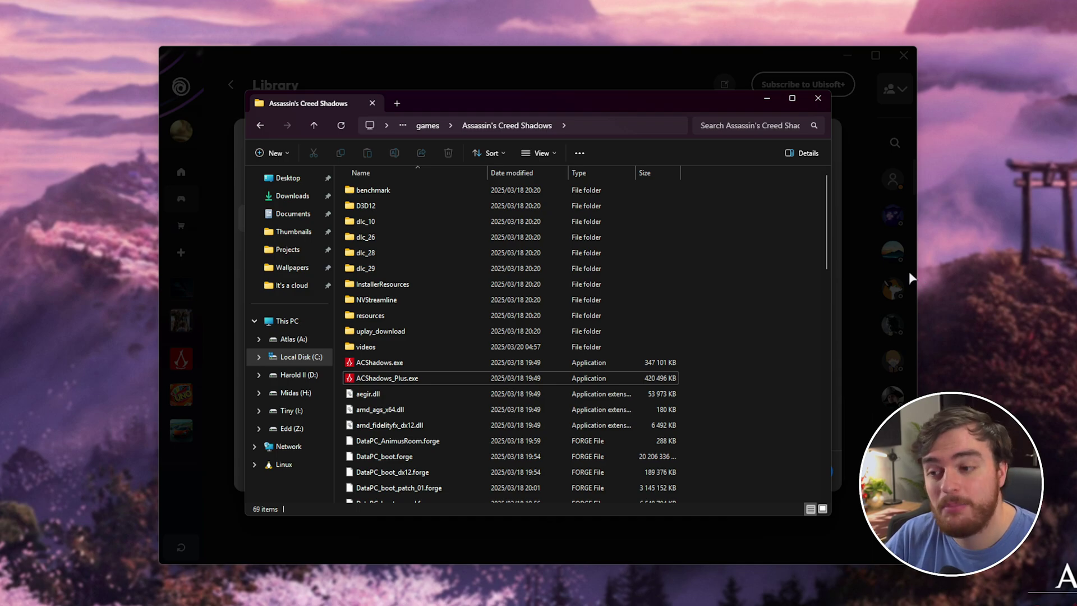
- Launch Settings and search for the Optional features page
key(super)
text(settings)
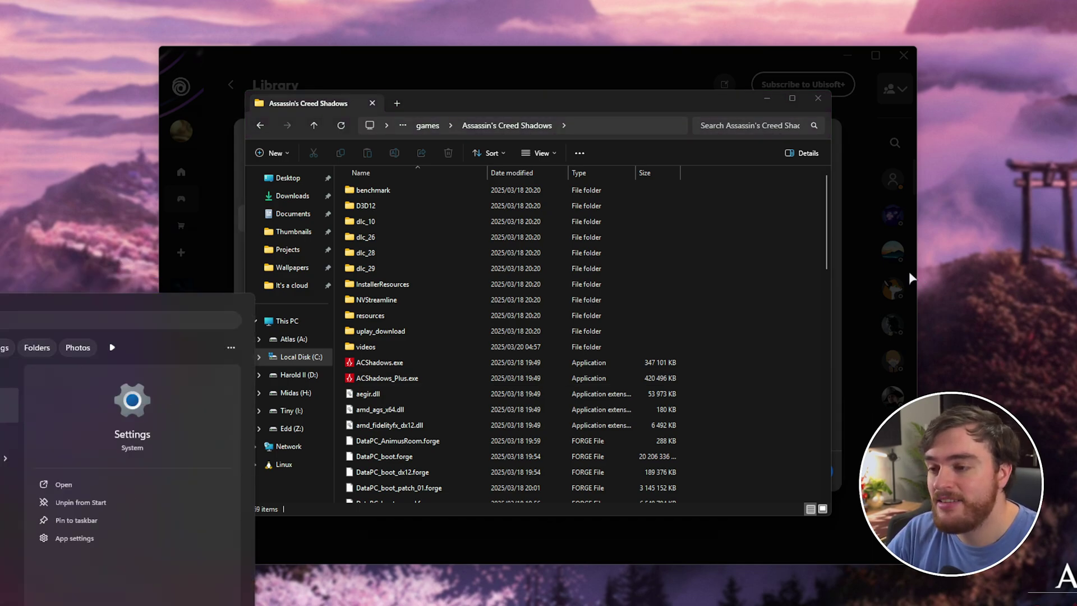
key(Return)
click(256, 253)
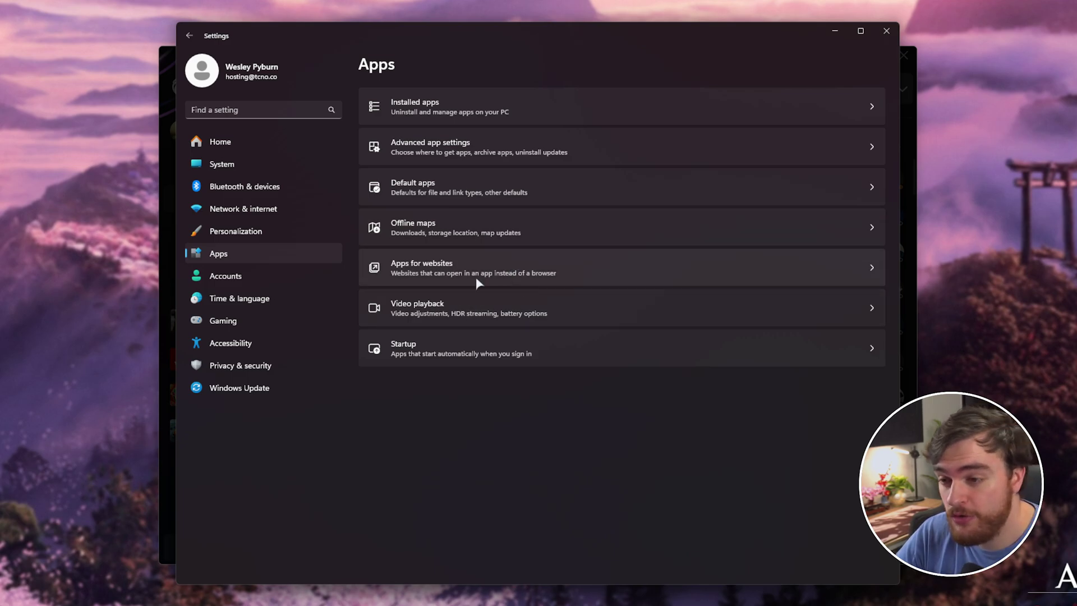
click(286, 115)
text(optional )
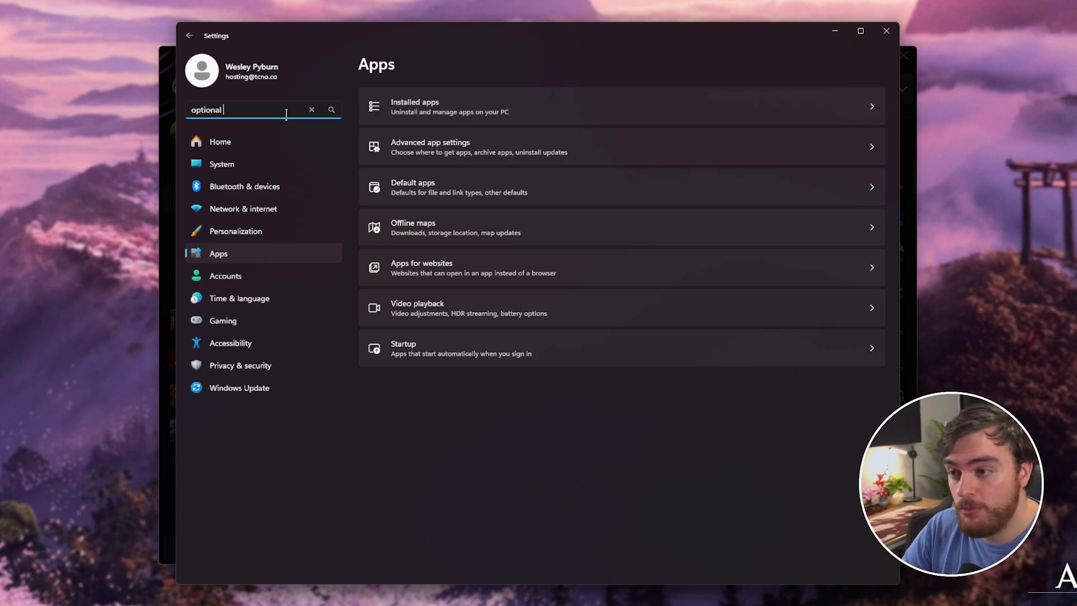
text(features)
click(277, 132)
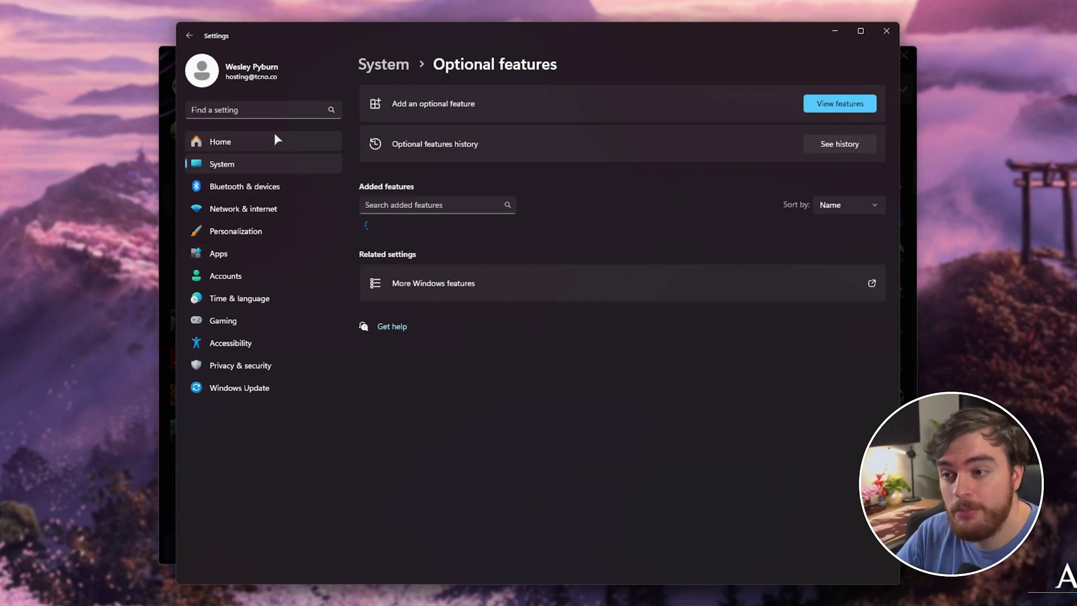
- Search 'media' among features to add, cancel, and review Windows Media Player Legacy in Added features
click(371, 65)
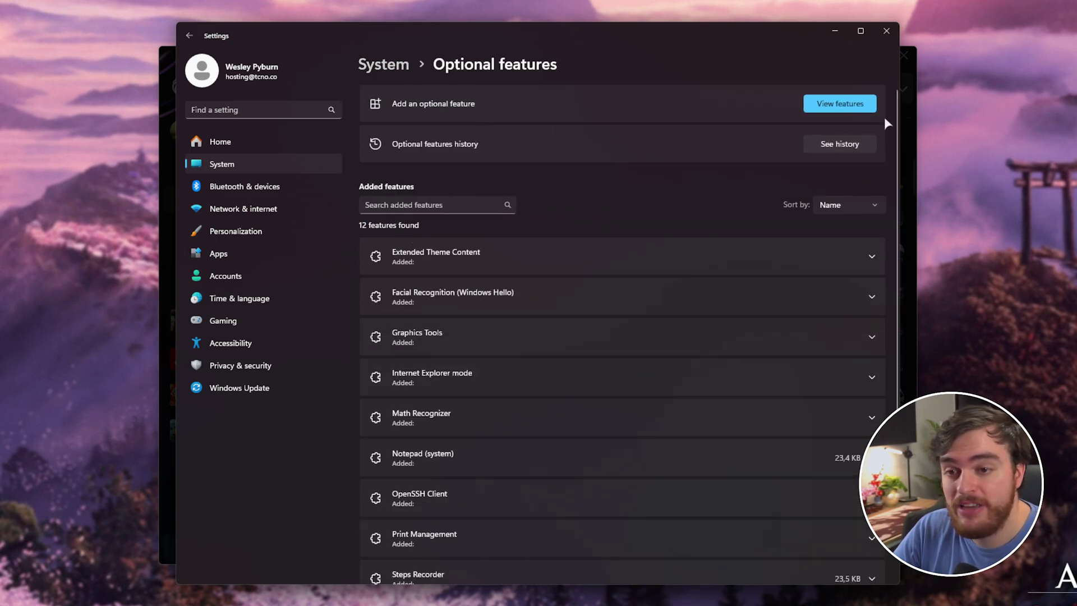
click(867, 106)
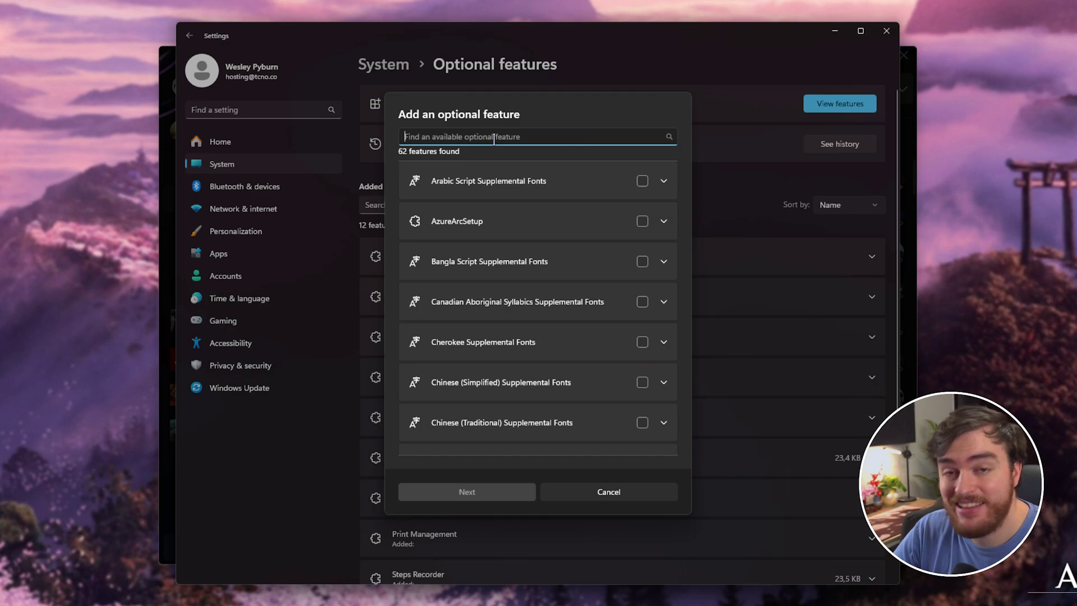
text(media)
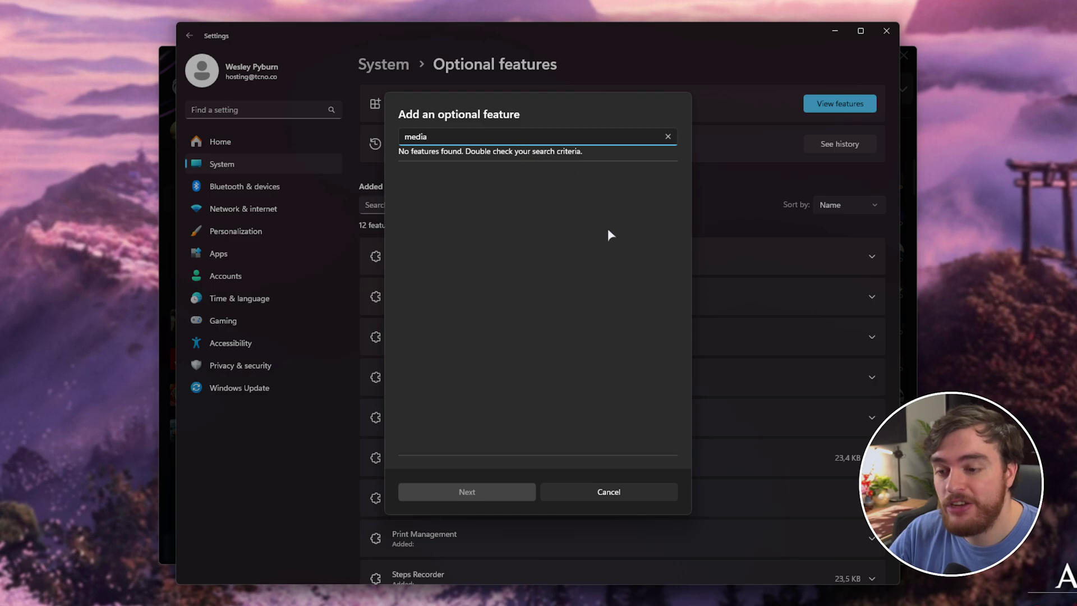
click(619, 492)
scroll(651, 338, down, 5)
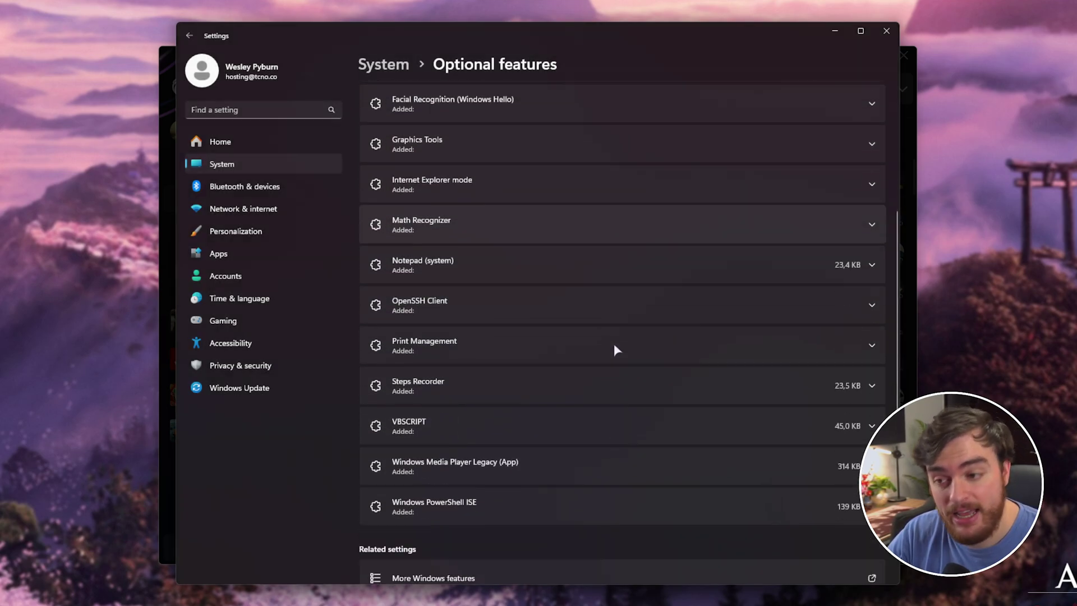
scroll(594, 386, up, 1)
scroll(590, 377, up, 5)
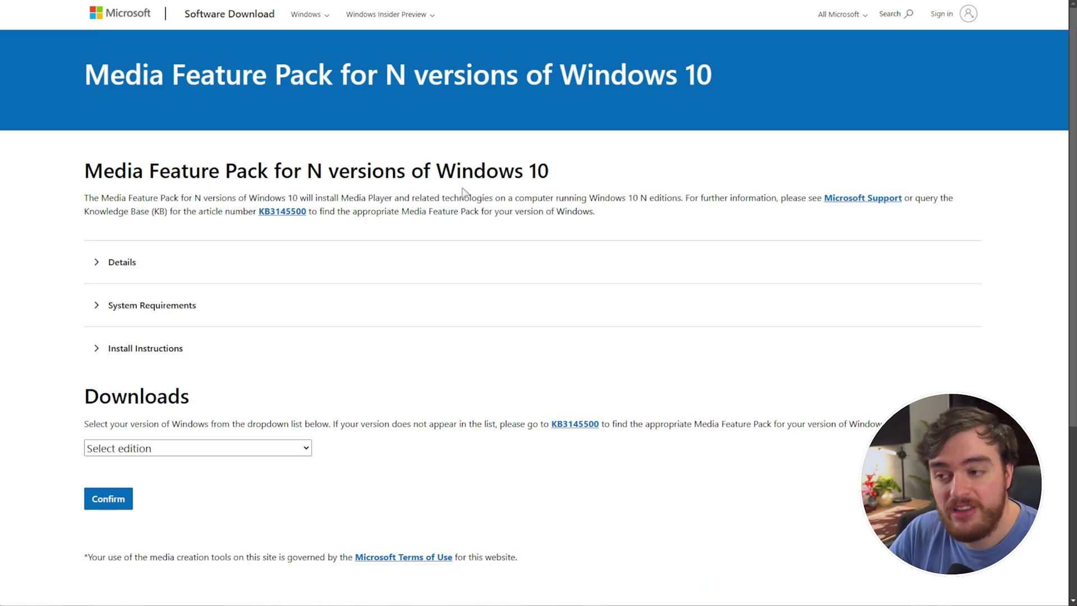
- Select the 'Media Feature Pack-Version 1903 (May 2019)' edition under Downloads and confirm it
triple_click(571, 179)
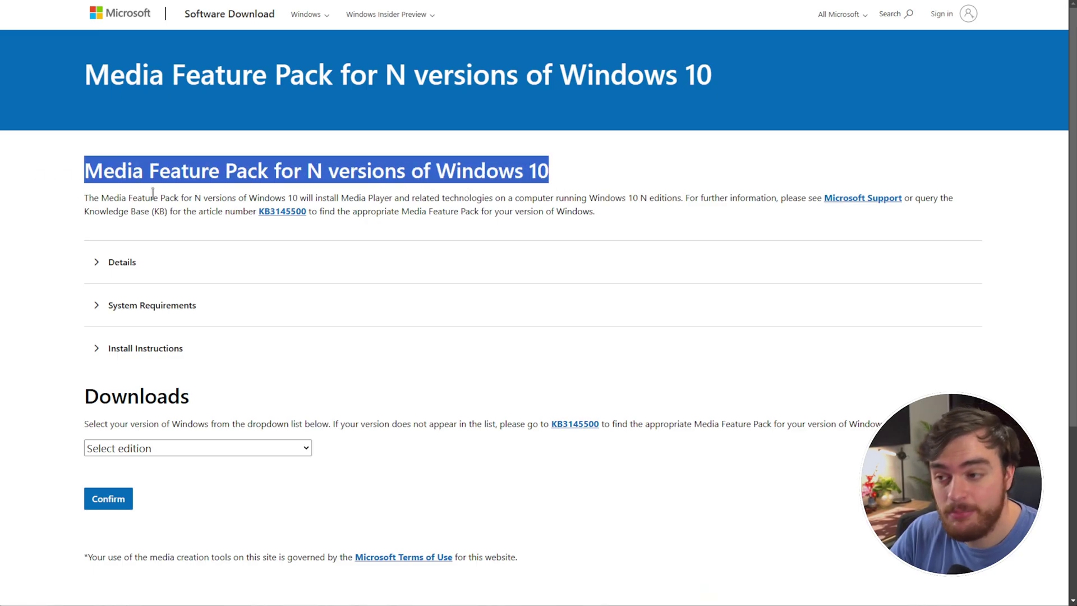
click(581, 184)
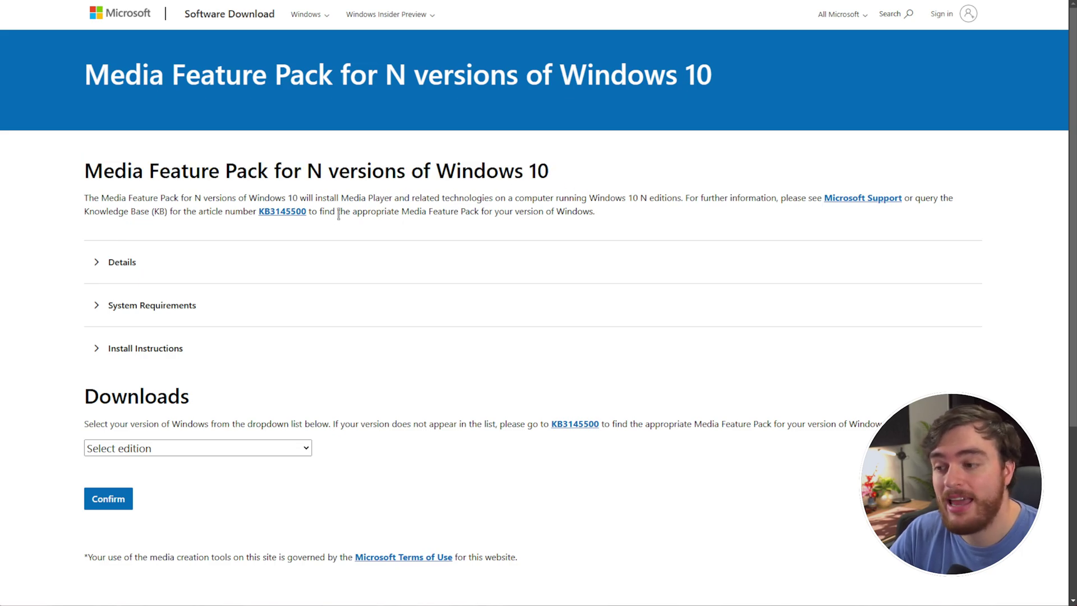
scroll(255, 411, down, 1)
scroll(256, 411, down, 1)
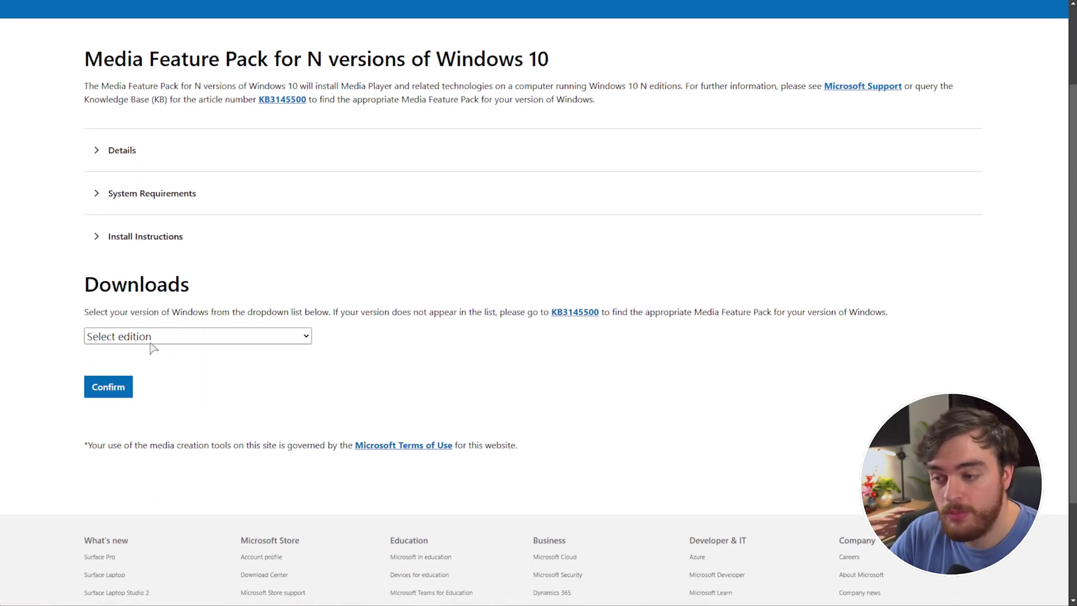
click(192, 340)
click(285, 375)
click(108, 386)
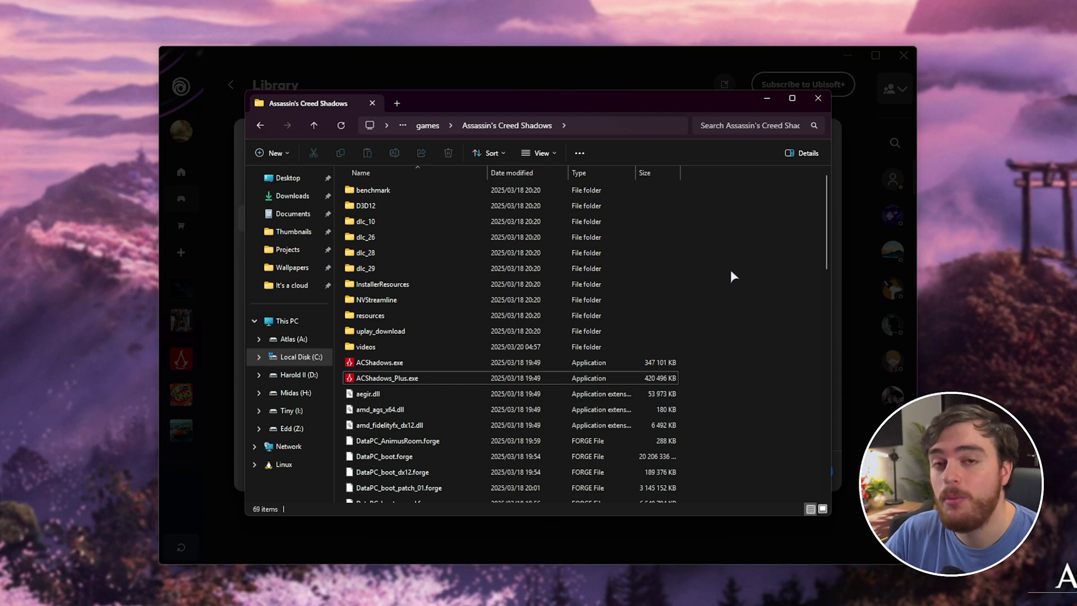
- Launch Settings from Start search and go to System › Display › Graphics
key(super)
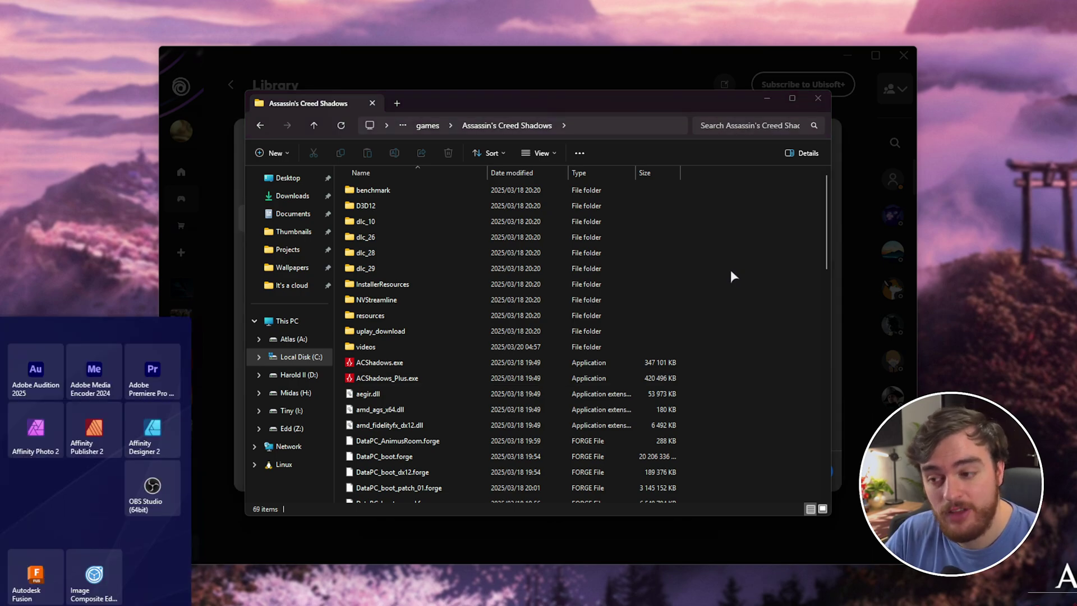
text(settings)
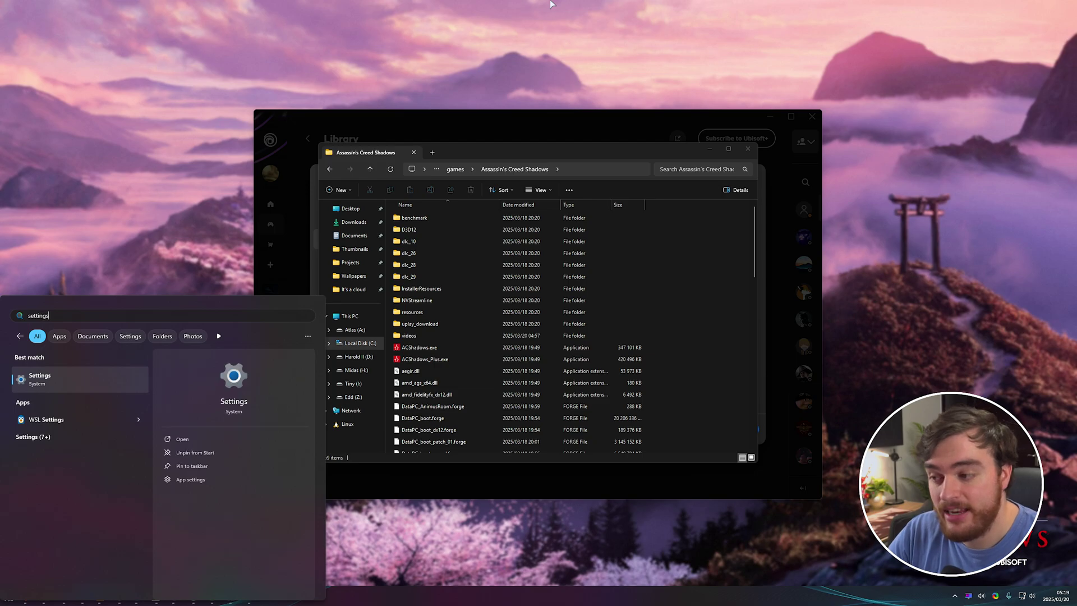
key(Return)
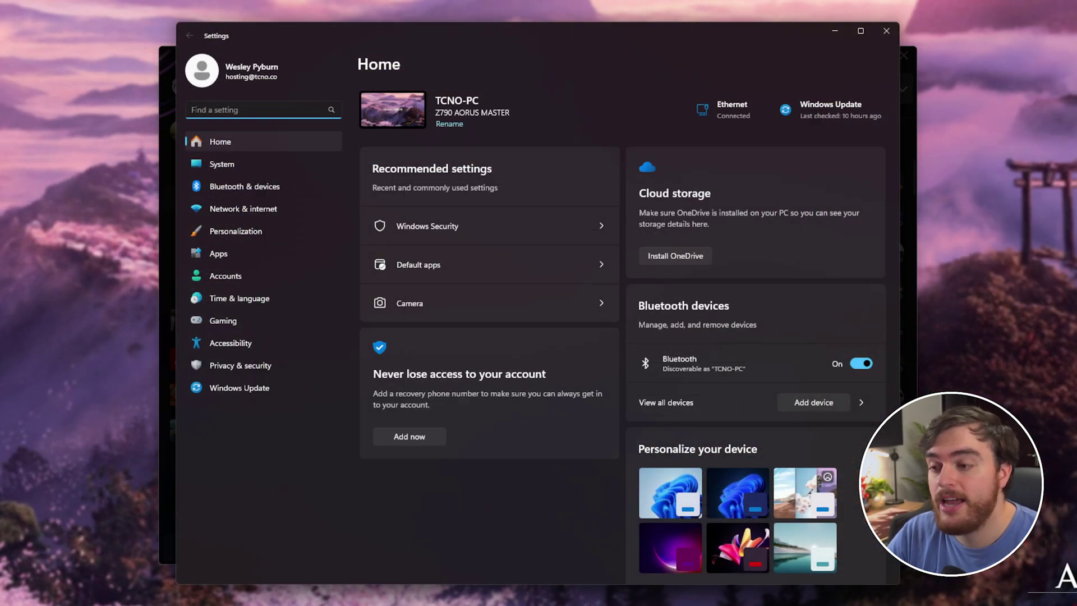
click(277, 164)
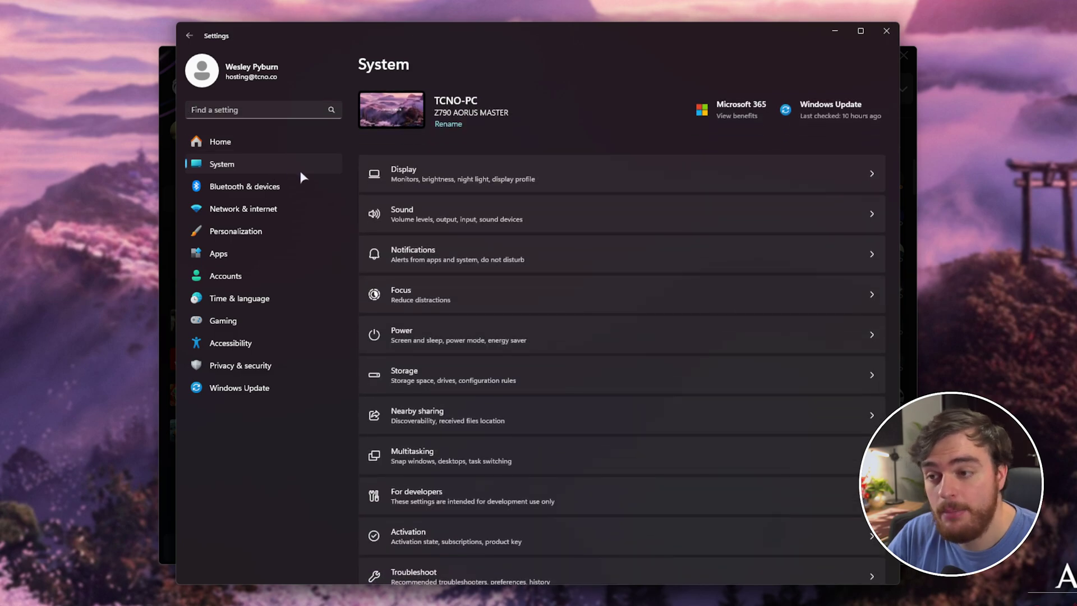
click(386, 178)
scroll(490, 312, down, 5)
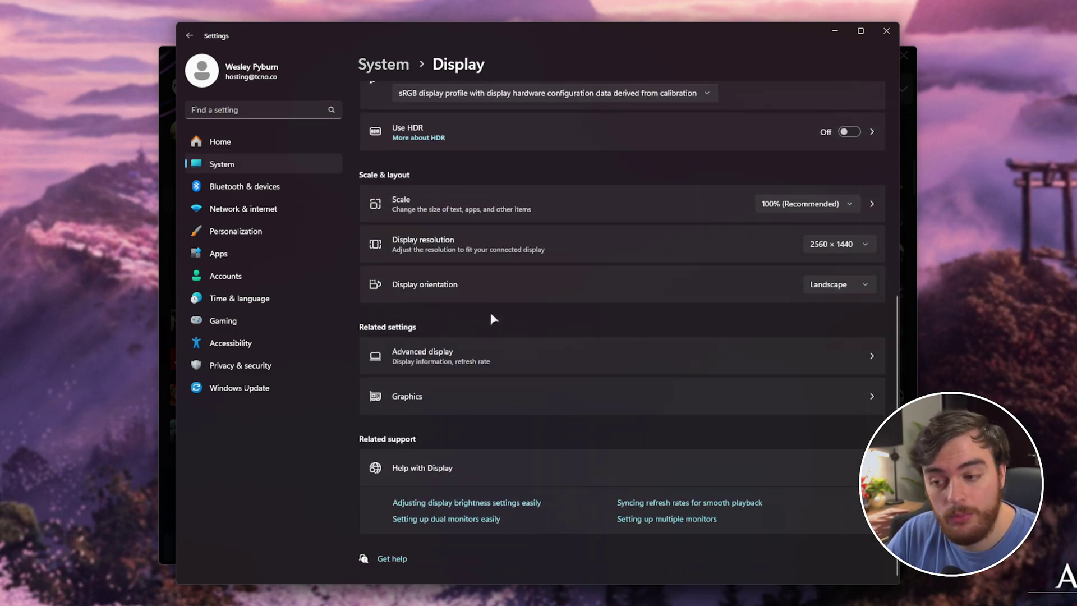
click(470, 403)
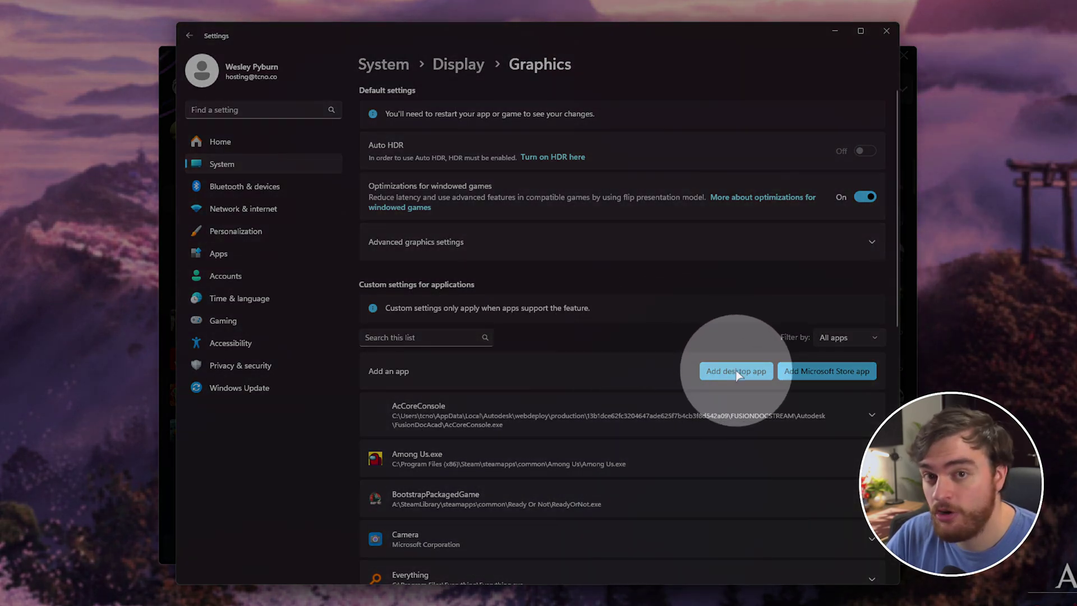
- Start Add desktop app and paste the copied Assassin's Creed Shadows folder path into the picker
click(736, 372)
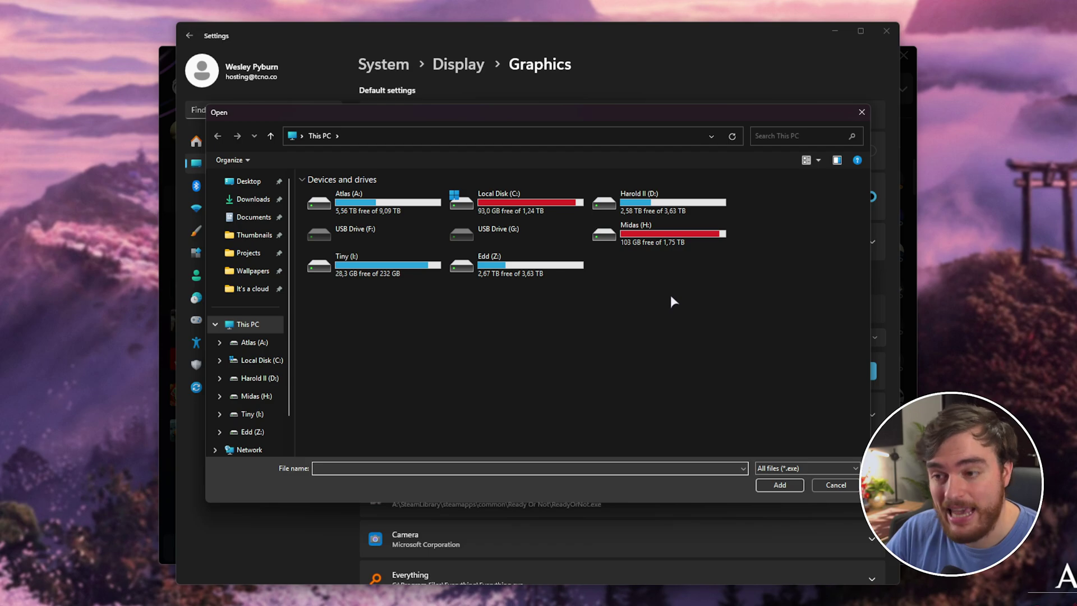
key(alt+Tab)
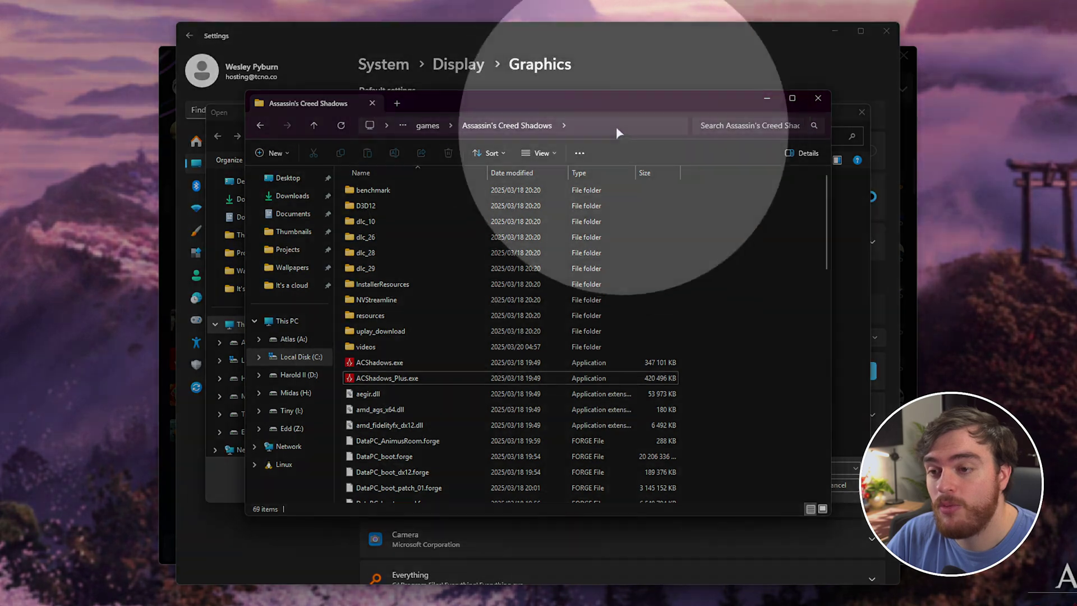
right_click(603, 127)
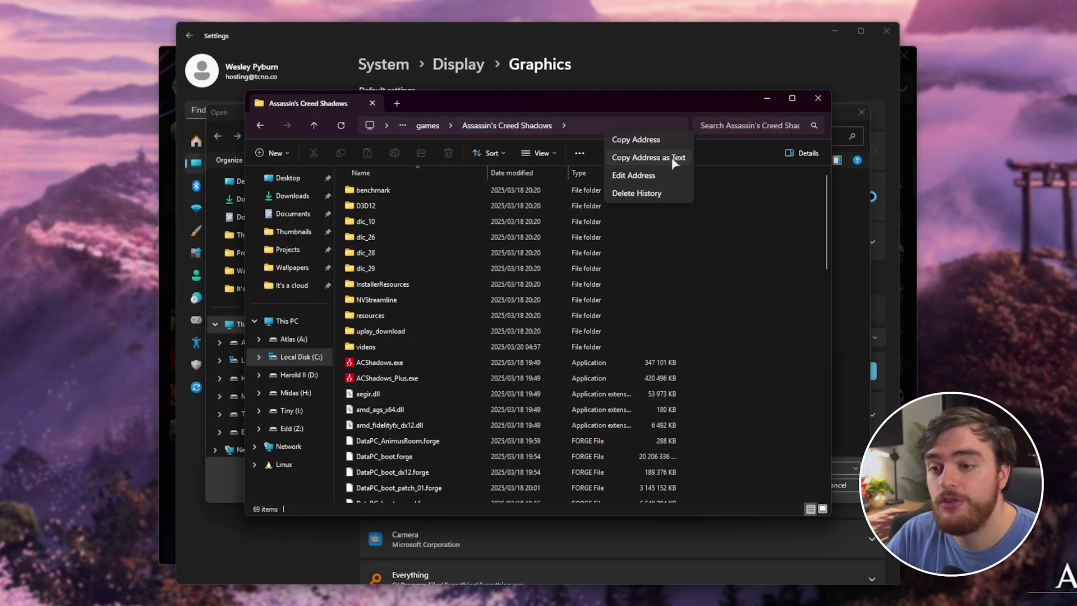
click(664, 137)
click(853, 213)
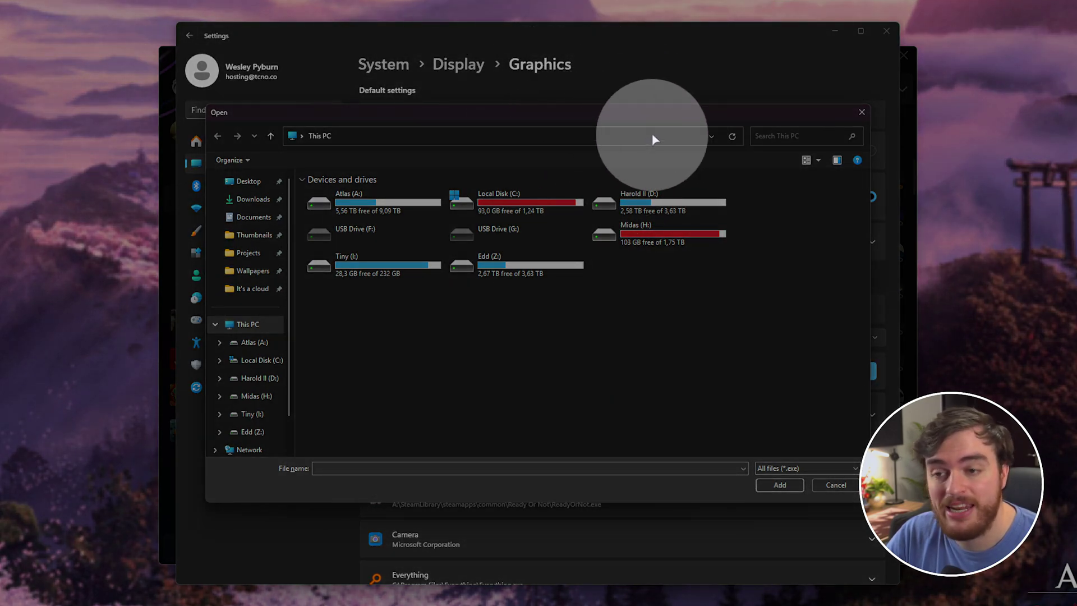
click(652, 136)
key(ctrl+v)
key(Return)
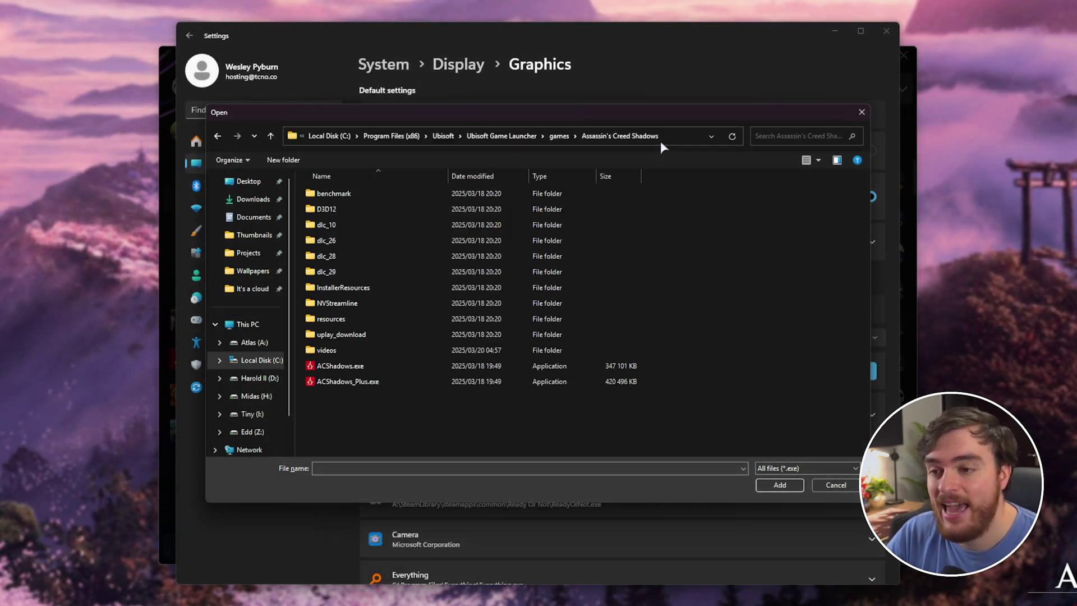
- Add ACShadows.exe and ACShadows_Plus.exe to the custom graphics app list
double_click(520, 367)
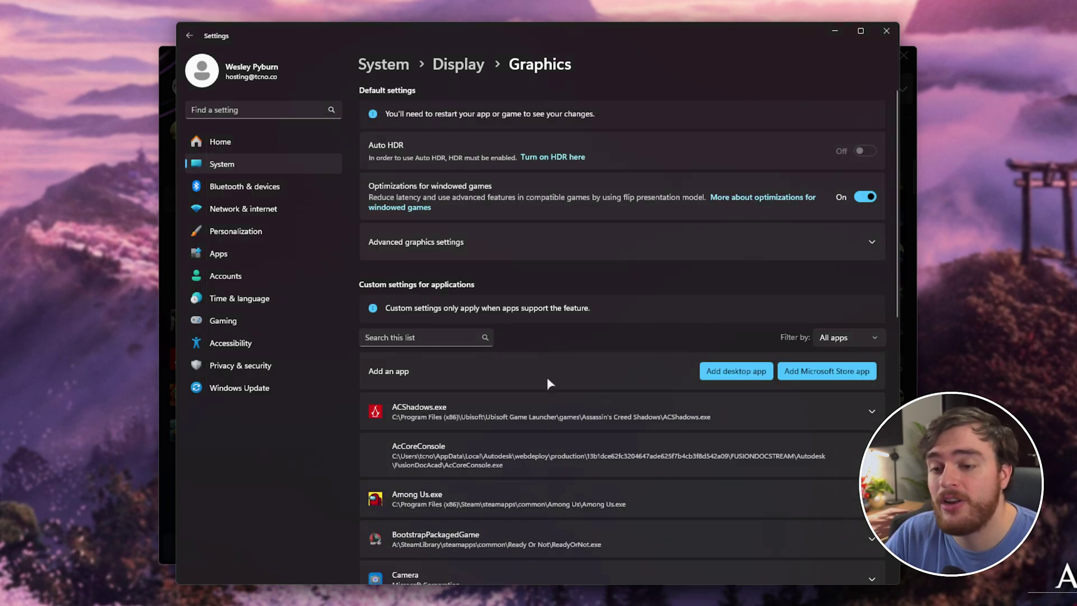
click(736, 370)
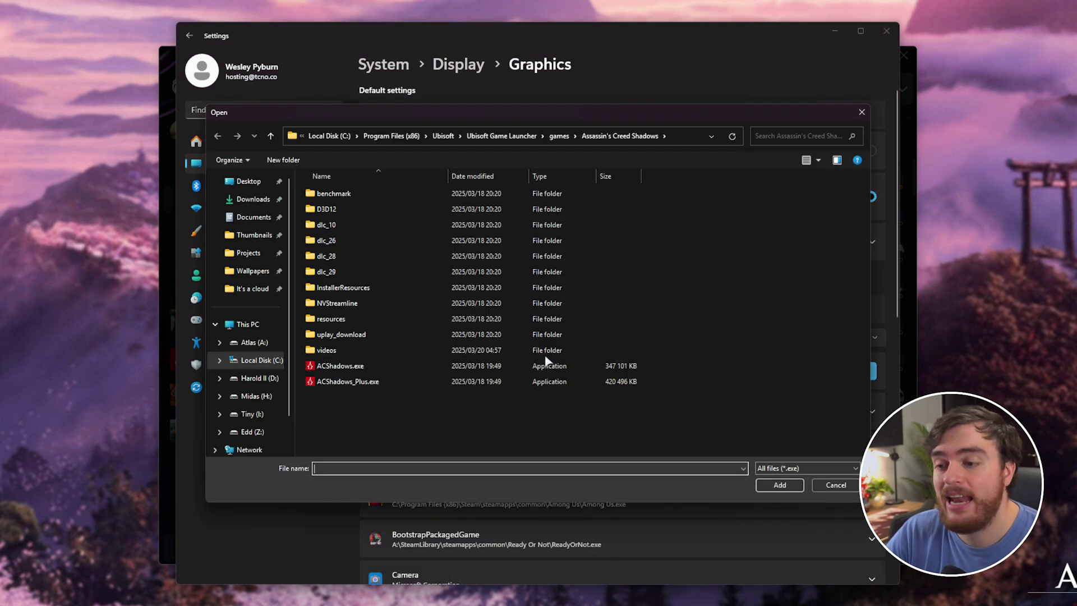
double_click(530, 382)
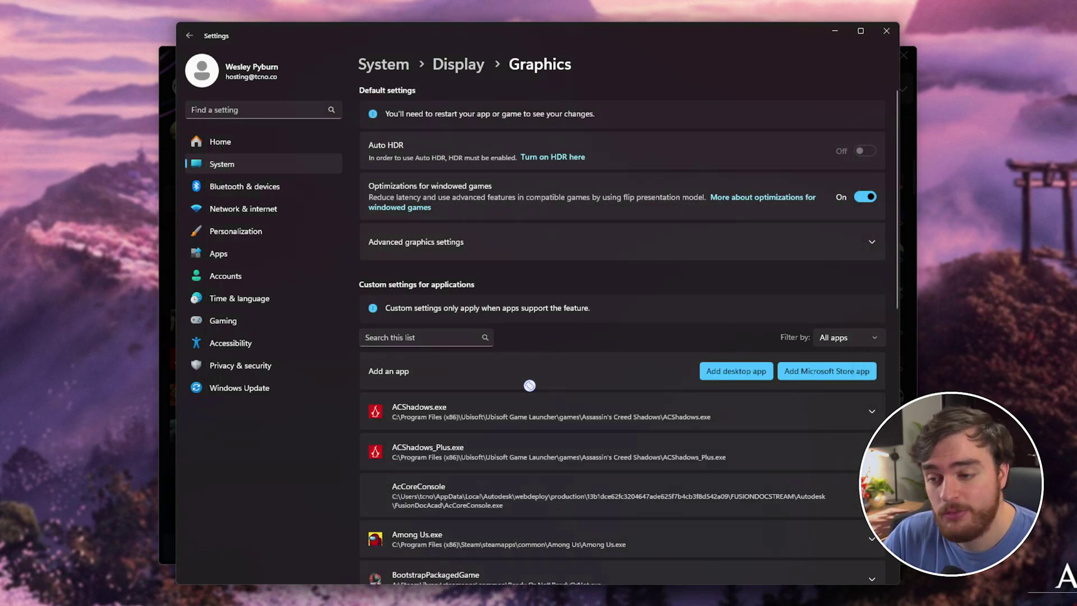
- Set ACShadows.exe and ACShadows_Plus.exe to High Performance (NVIDIA GeForce RTX 3080 Ti), then close Settings
click(565, 421)
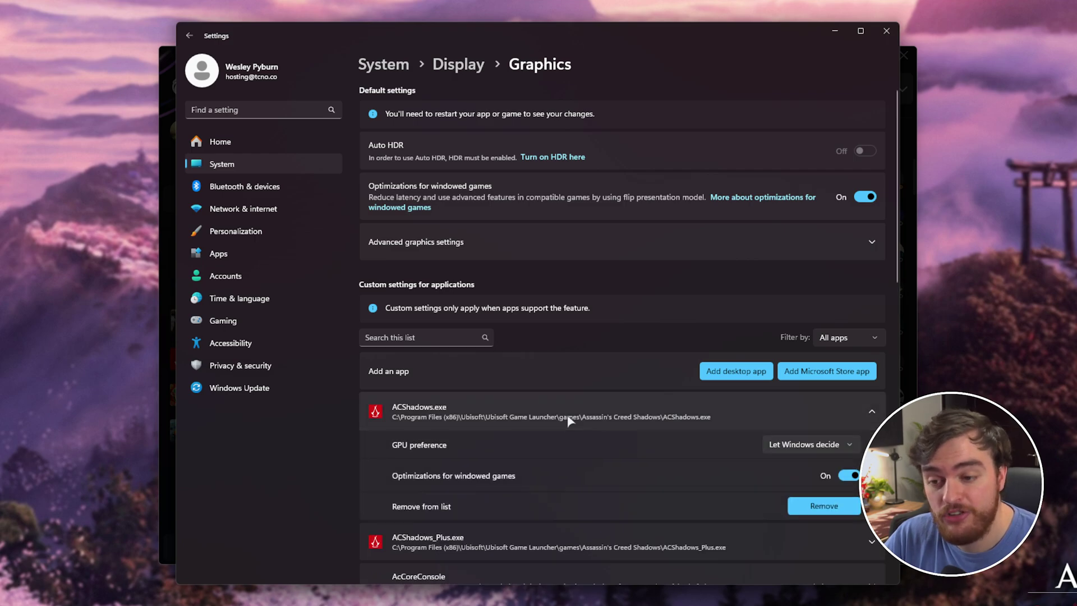
scroll(565, 412, down, 3)
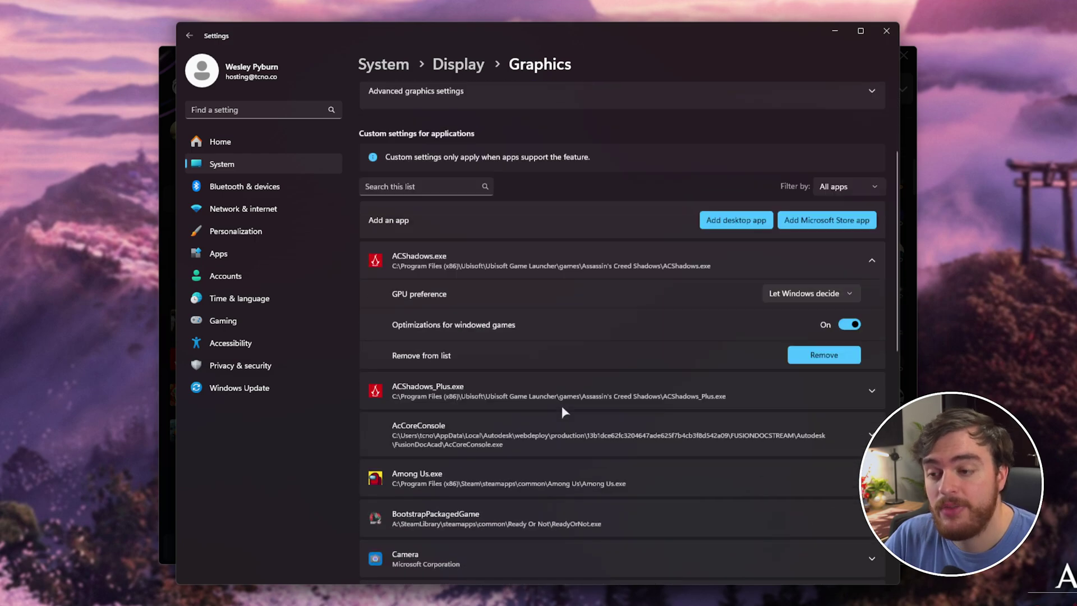
click(783, 295)
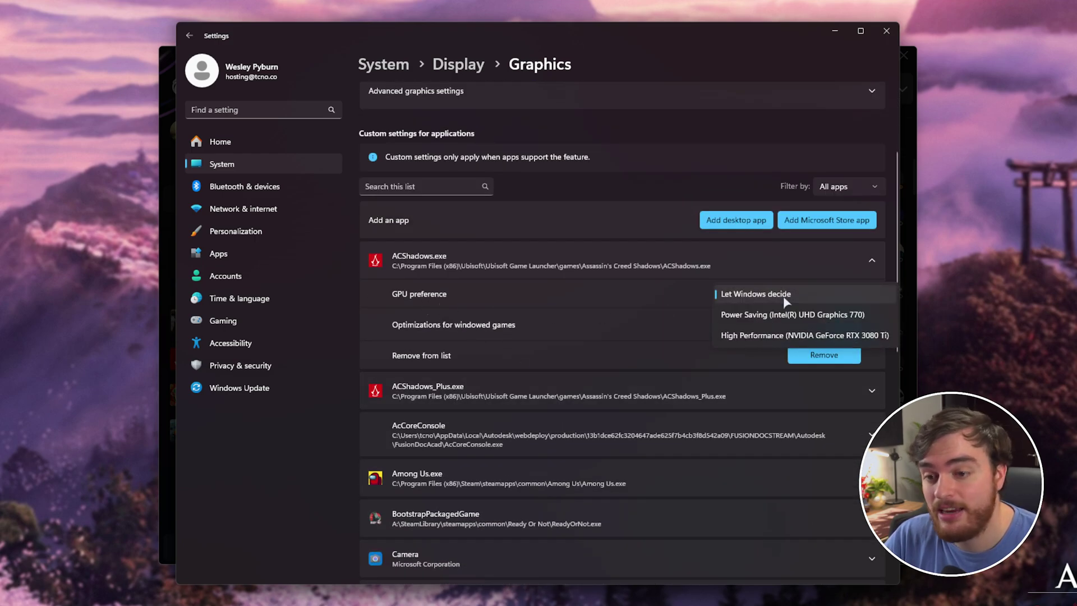
click(773, 338)
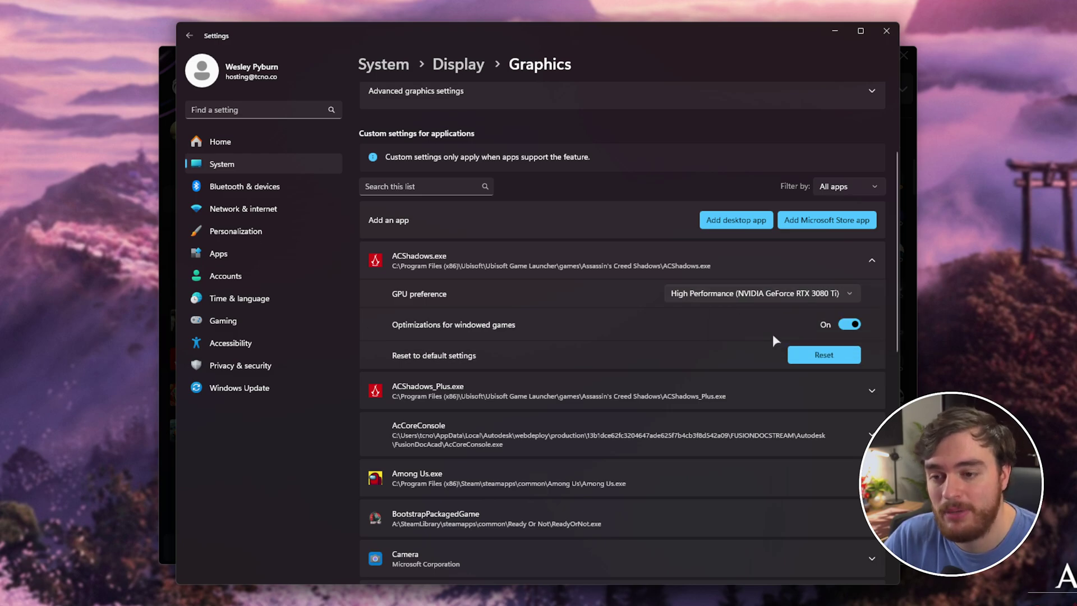
click(699, 385)
click(784, 424)
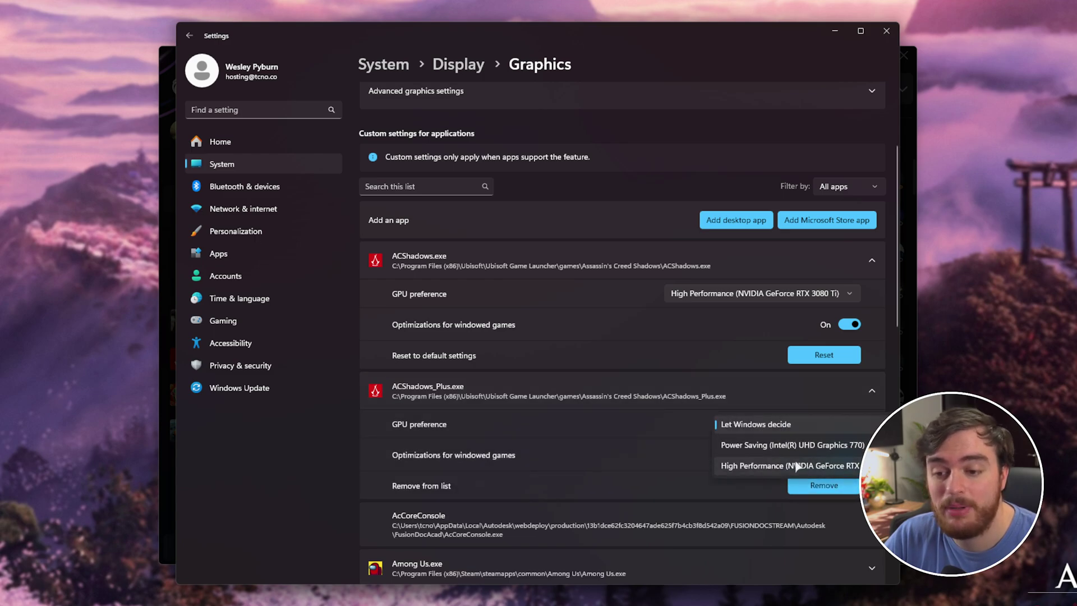
click(796, 466)
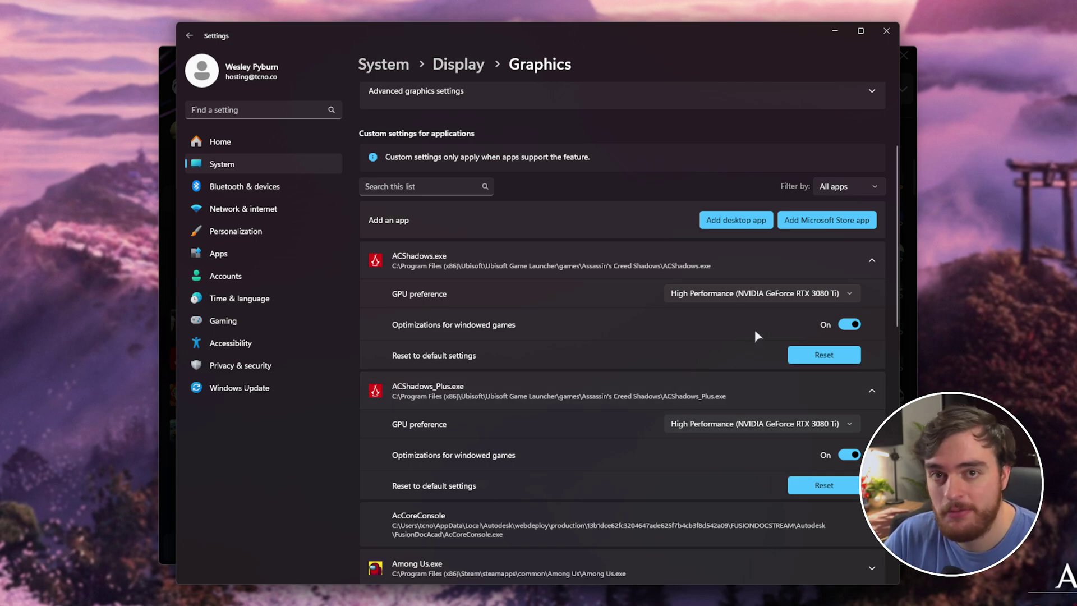
click(874, 31)
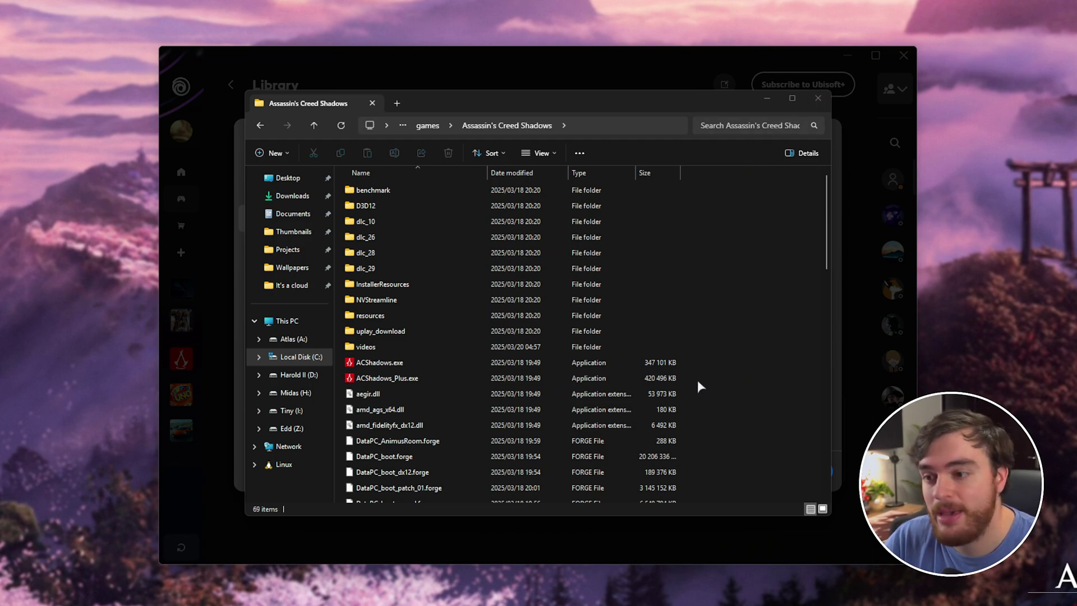
- In ACShadows.exe's Properties › Compatibility, tick 'Run this program as an administrator' and press OK
click(525, 363)
right_click(517, 363)
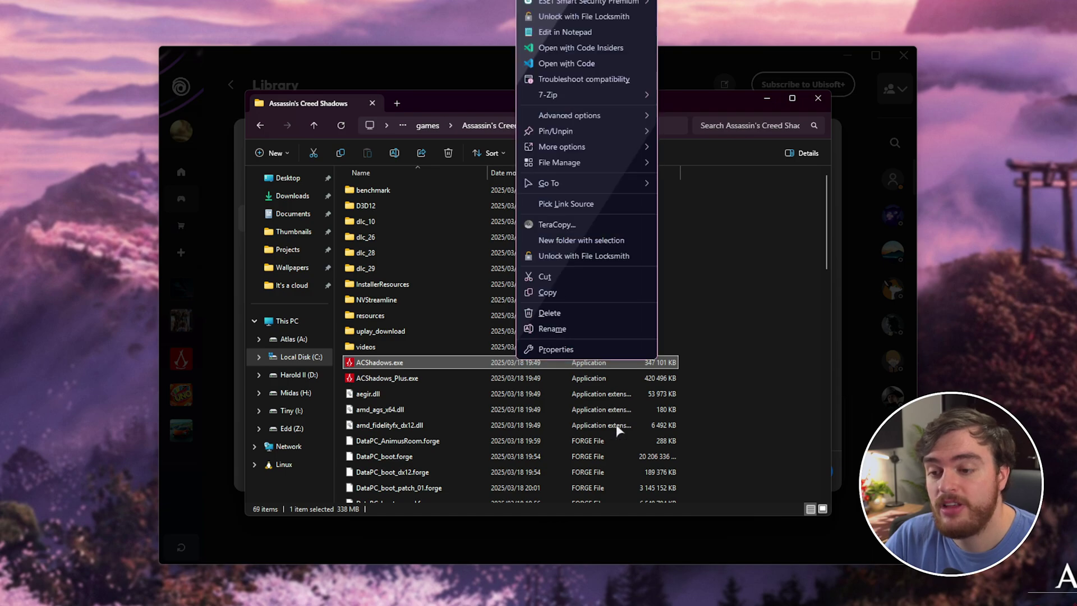
click(605, 349)
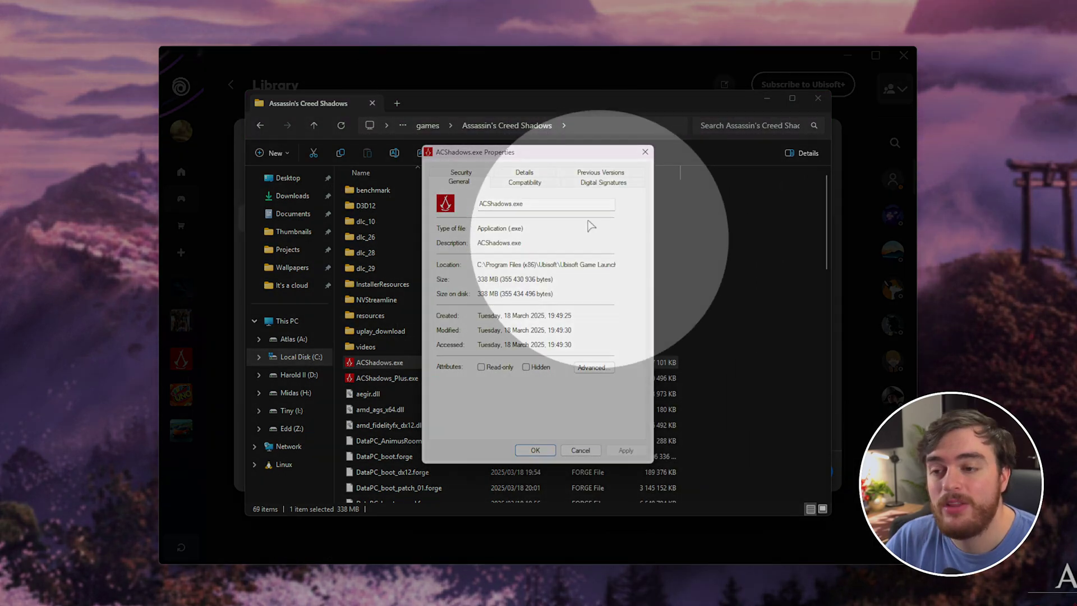
click(525, 182)
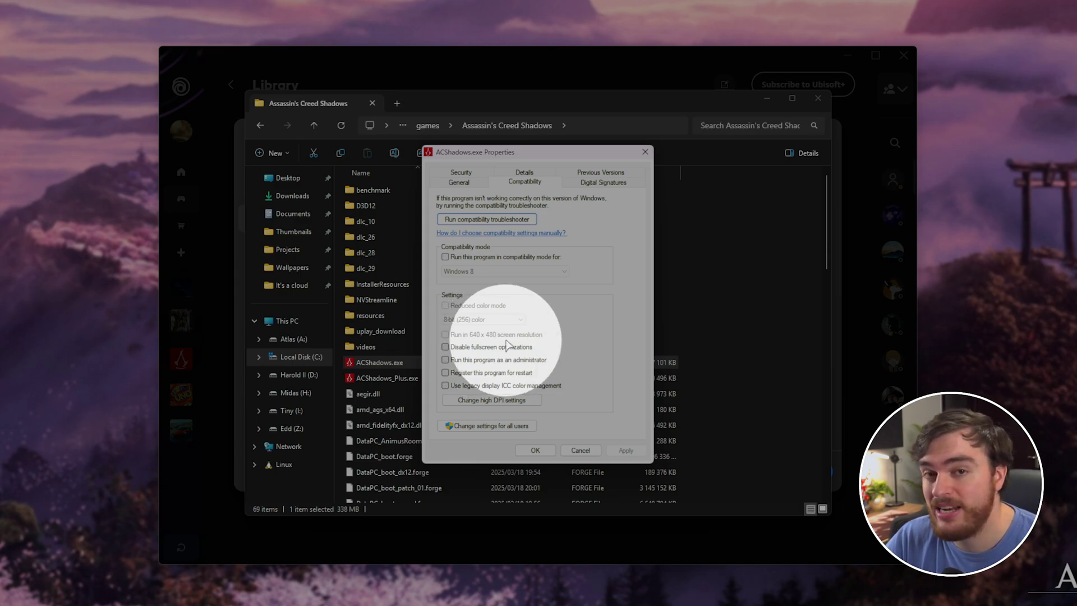
click(445, 347)
click(626, 450)
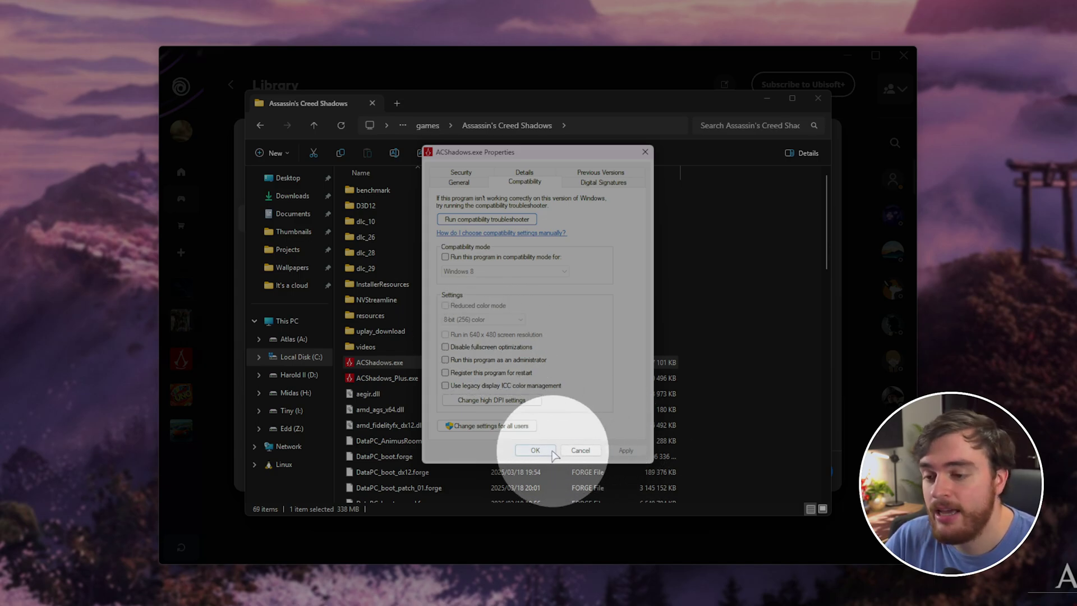
click(645, 152)
click(482, 379)
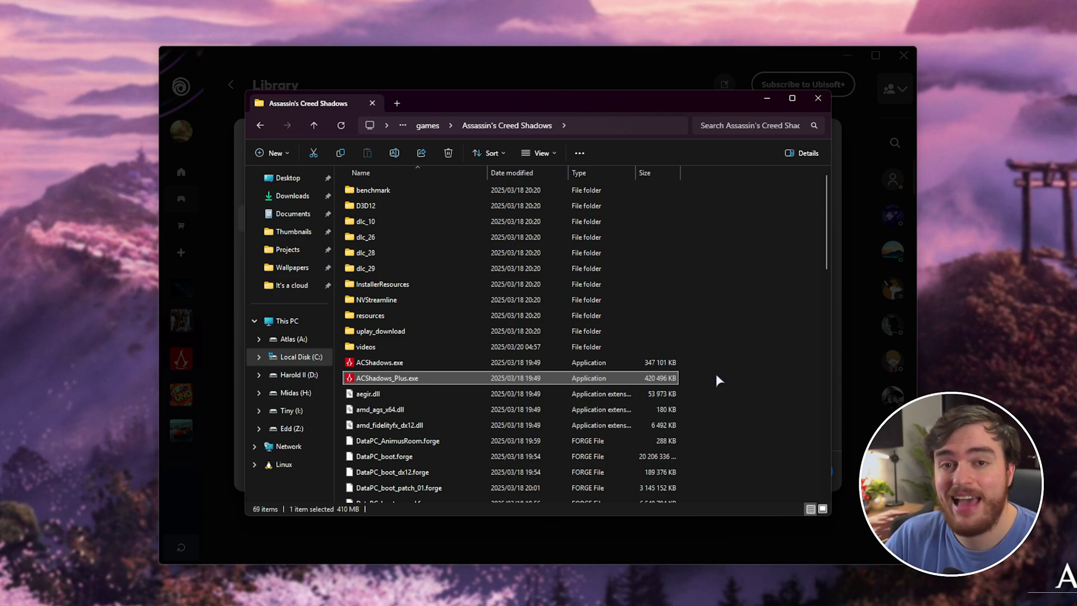
- Go up to This PC and check Local Disk (C:): 93,0 GB free of 1,24 TB
key(alt+Left)
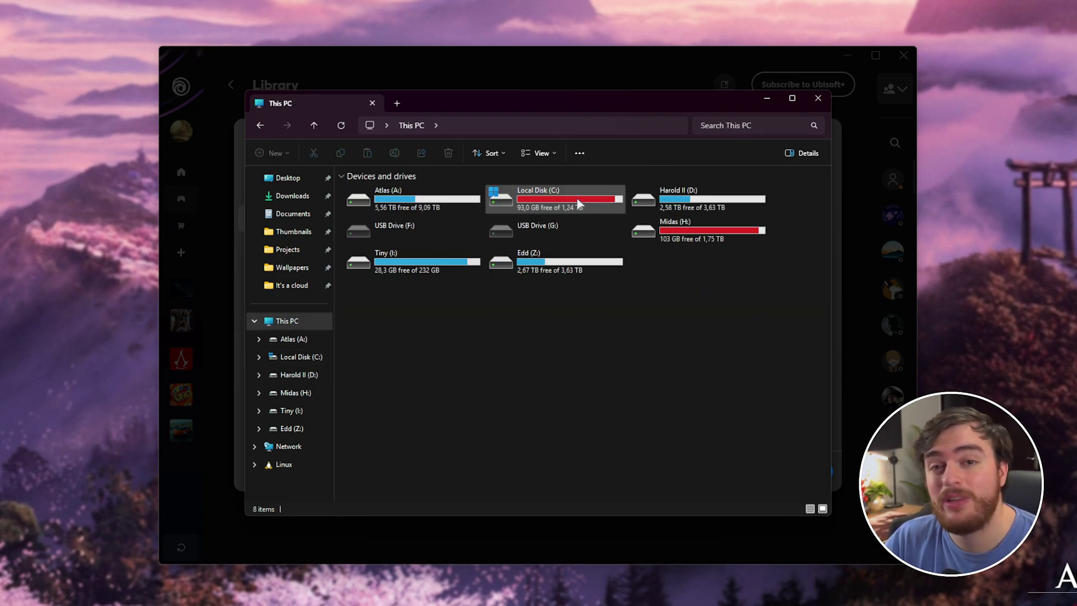
click(560, 205)
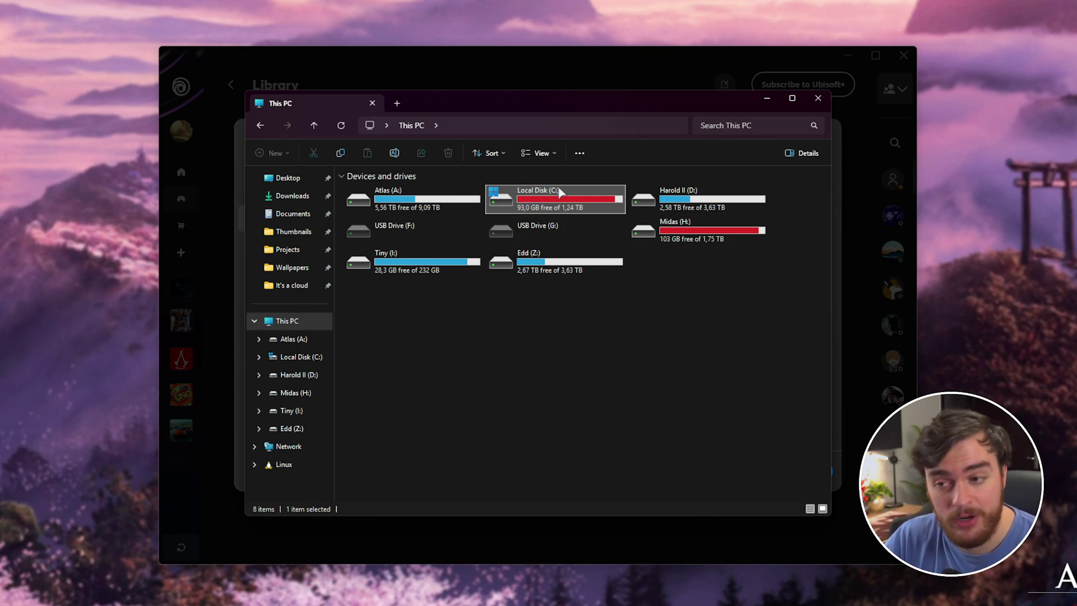
mouse_move(590, 206)
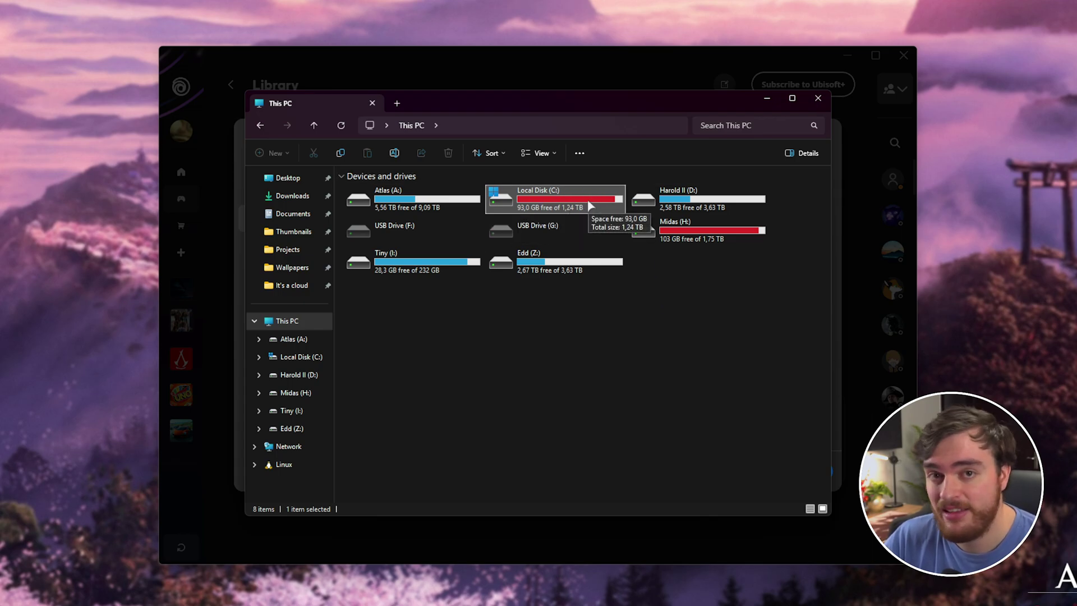